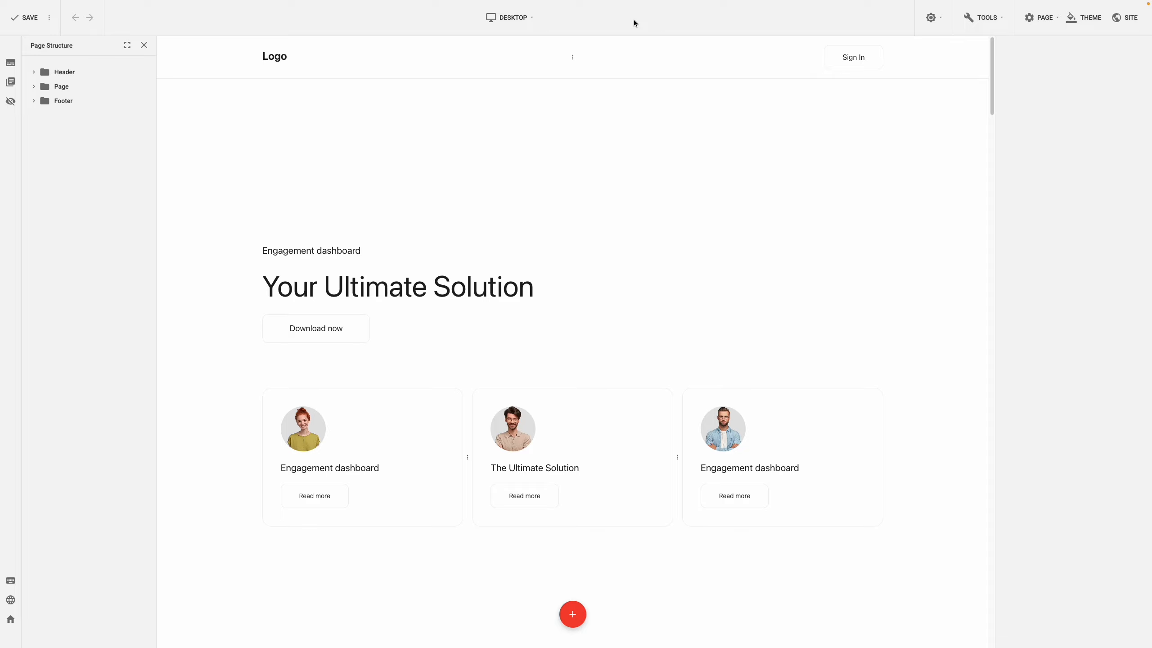
# In the Phone Landscape view, set the theme's H1 typography to size 65, height 86 and center alignment.
pyautogui.click(532, 21)
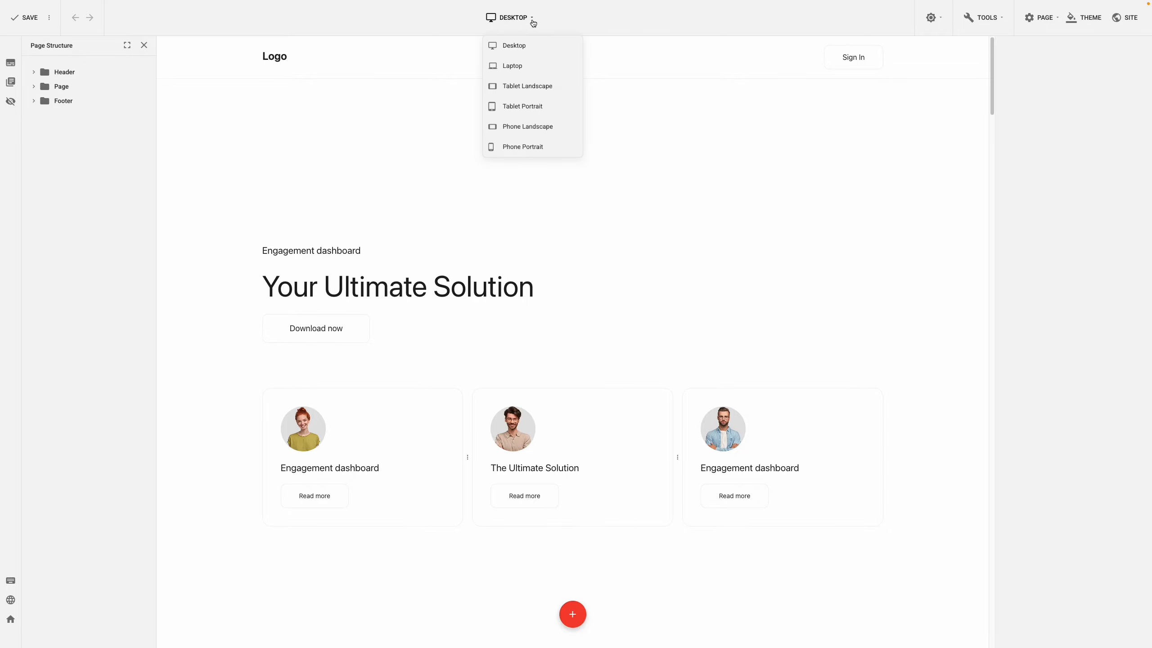
pyautogui.click(527, 126)
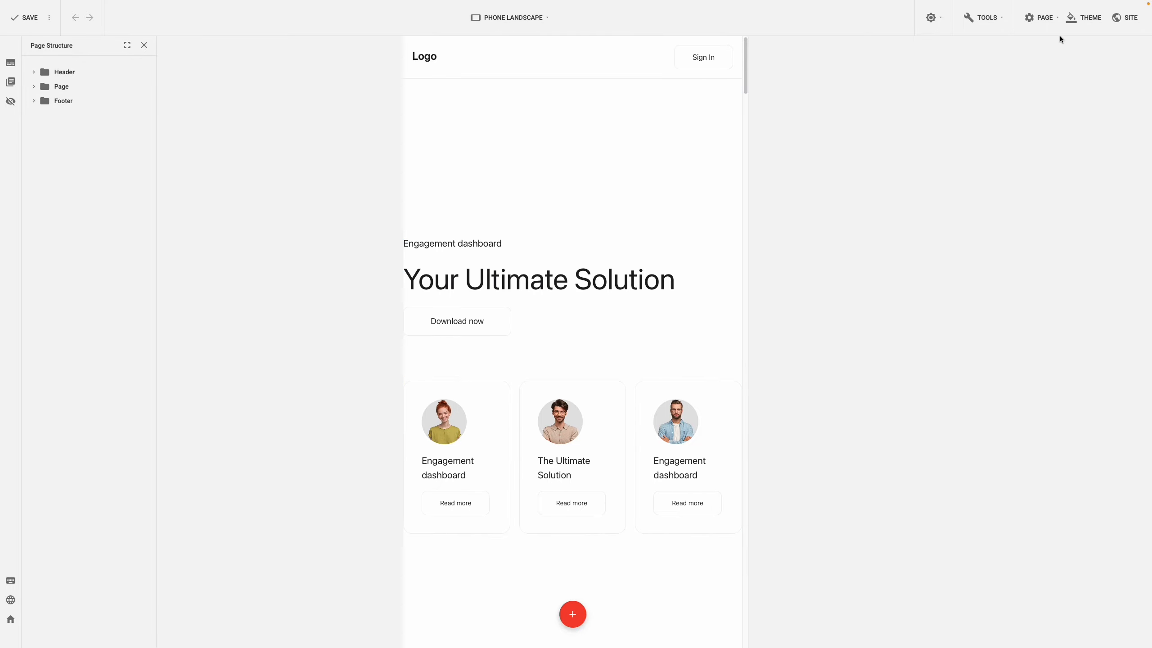
pyautogui.click(1080, 28)
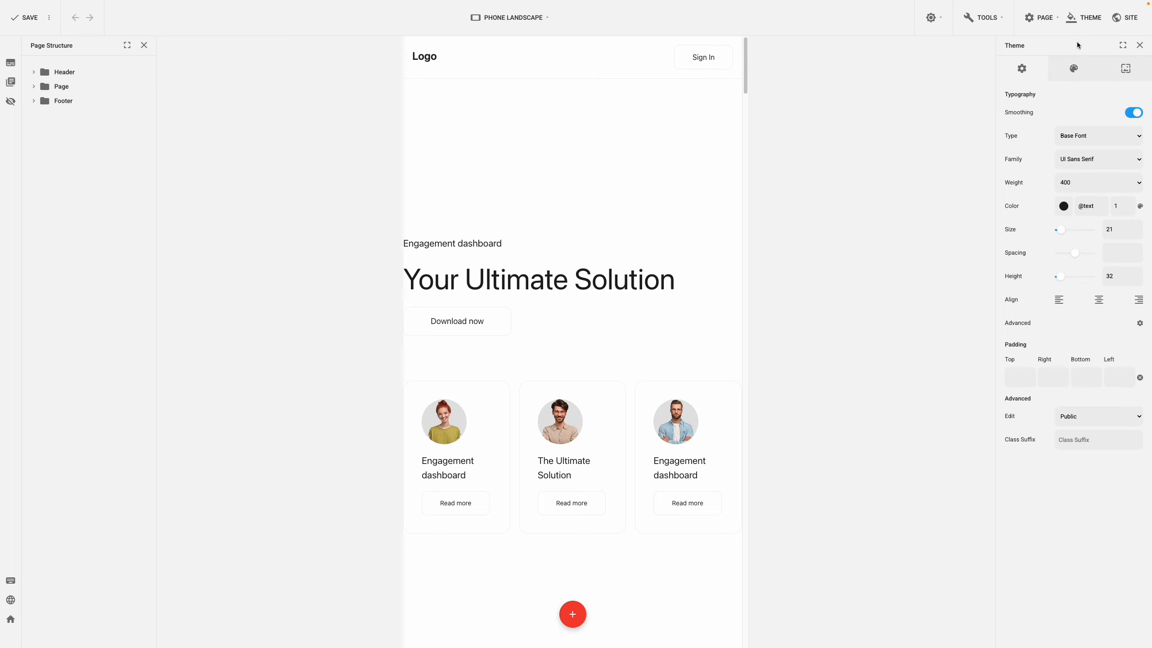
pyautogui.click(1079, 135)
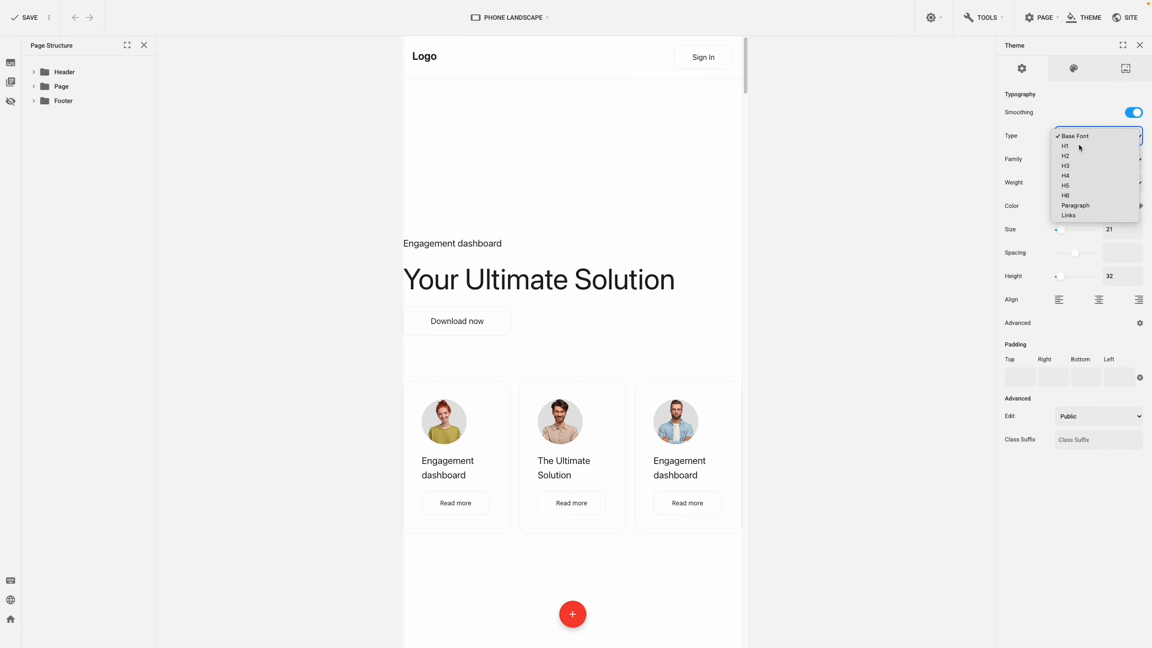
pyautogui.click(1078, 146)
pyautogui.moveTo(1116, 227); pyautogui.dragTo(1101, 229)
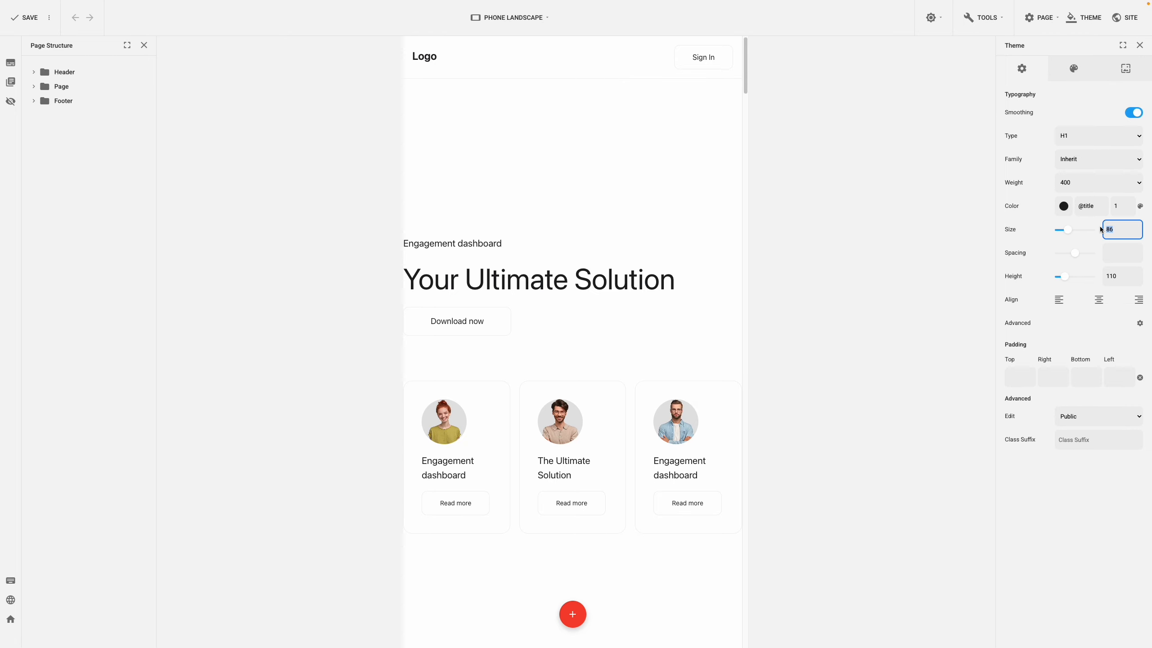
pyautogui.write('65')
pyautogui.click(1110, 276)
pyautogui.click(1099, 299)
# Set the theme's H2 typography to size 48, height 65 and center alignment for Phone Landscape.
pyautogui.click(1113, 136)
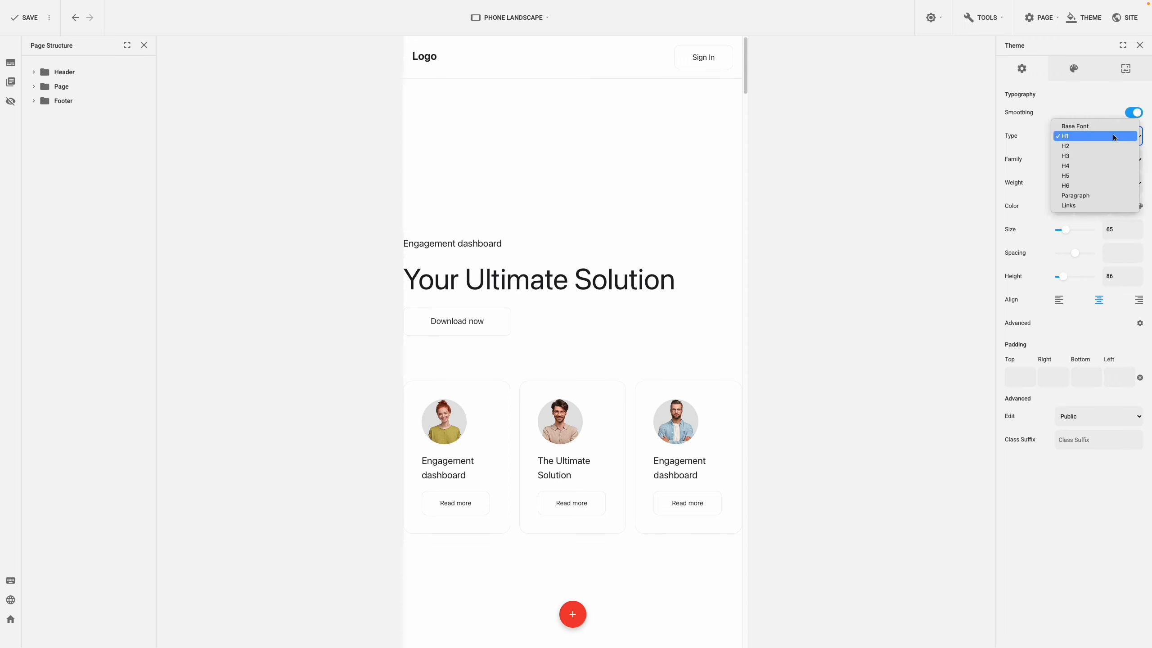
pyautogui.click(1110, 147)
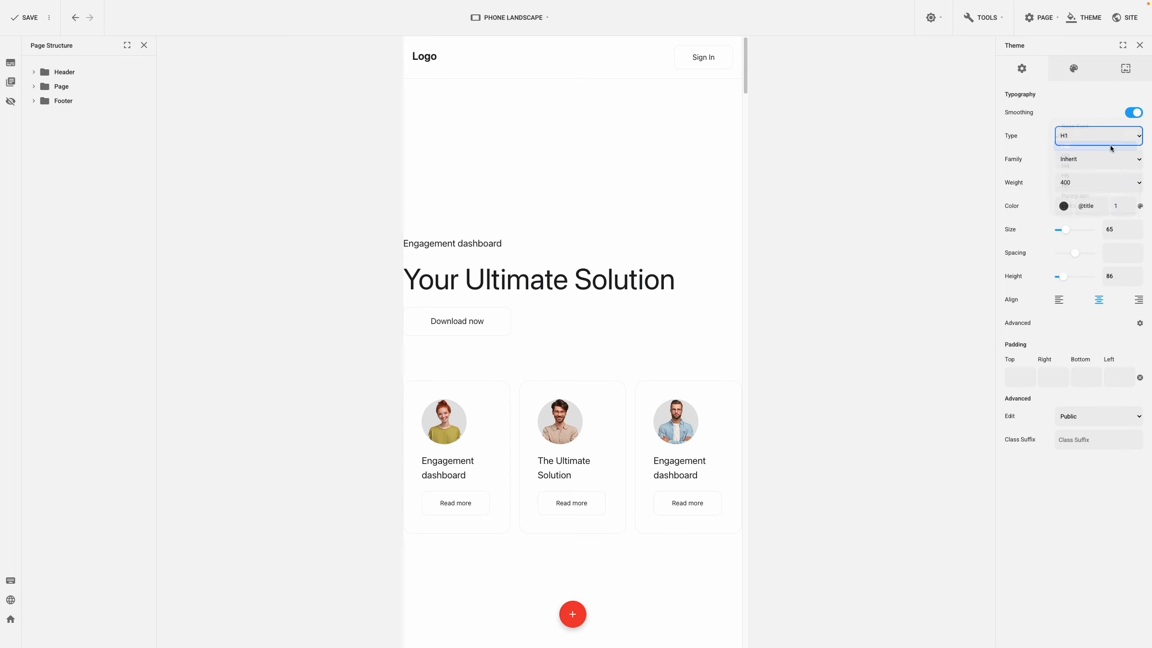
pyautogui.doubleClick(1115, 228)
pyautogui.write('48')
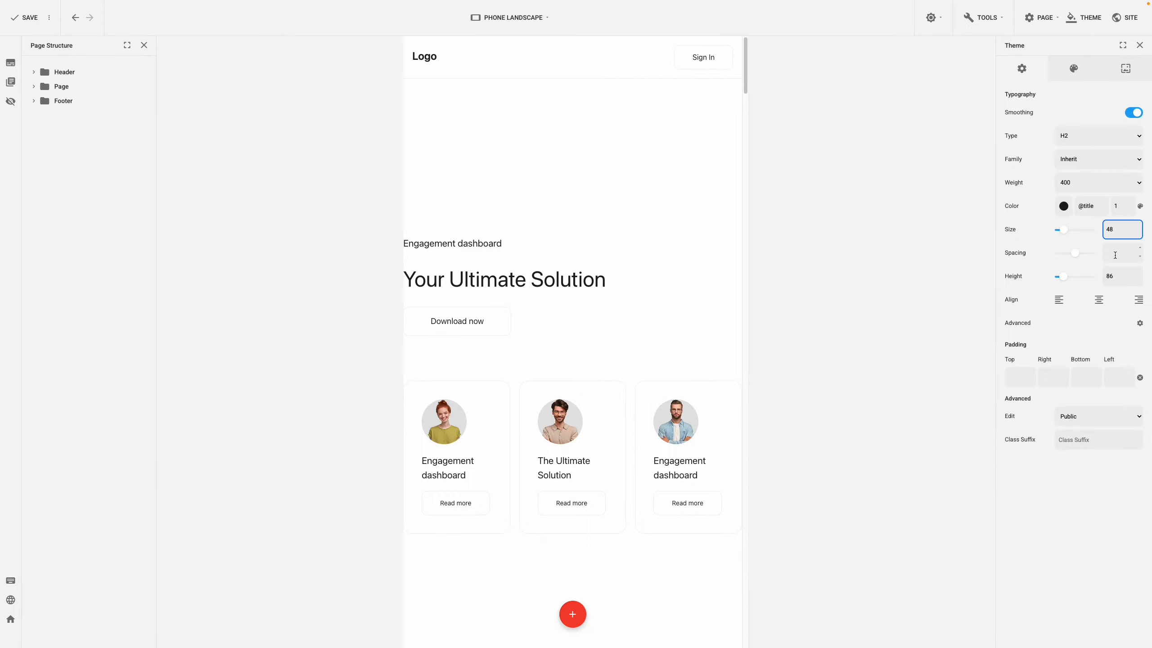
pyautogui.doubleClick(1112, 276)
pyautogui.click(1098, 300)
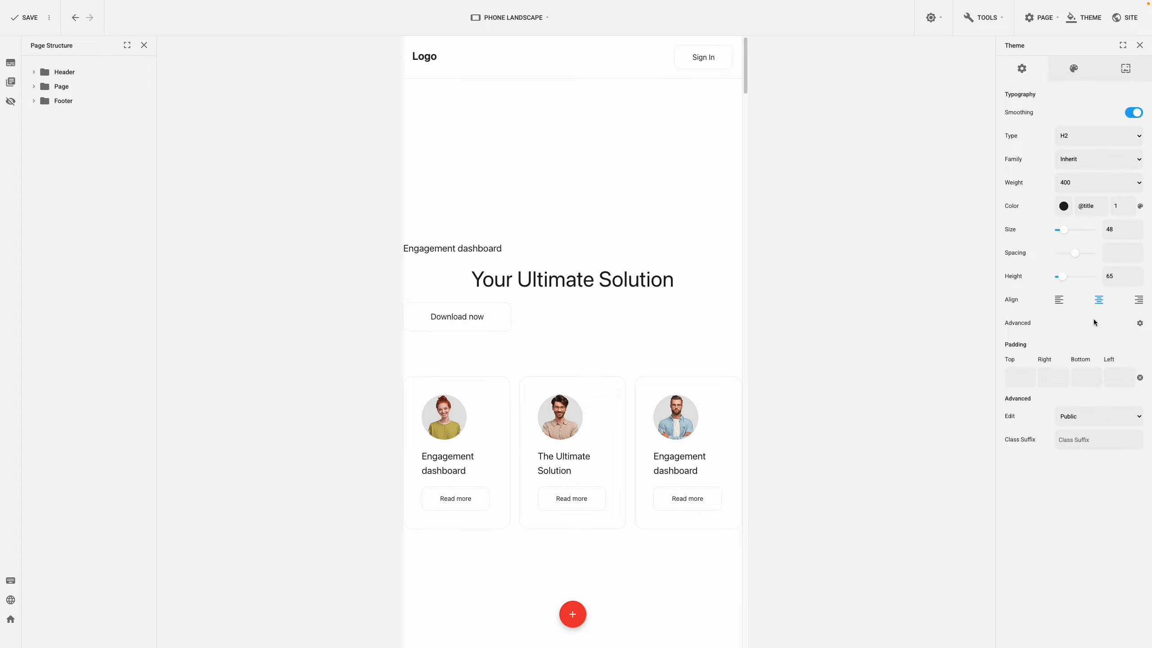
# In the Laptop view, set the first page section's left and right padding to 20.
pyautogui.click(547, 19)
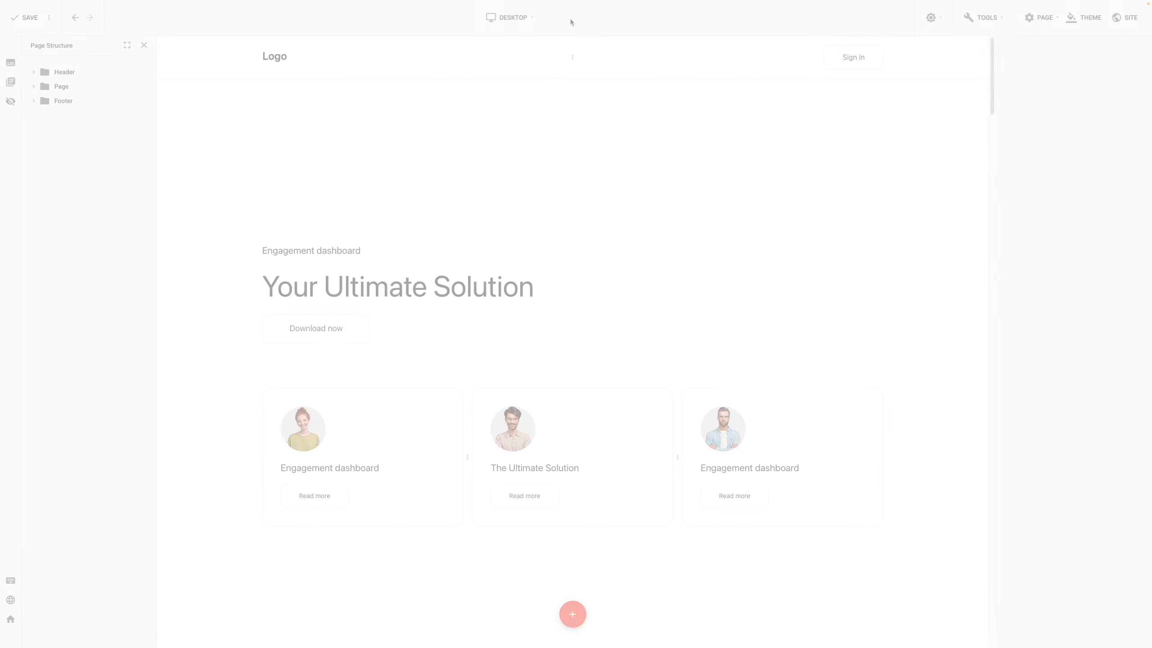
pyautogui.click(524, 21)
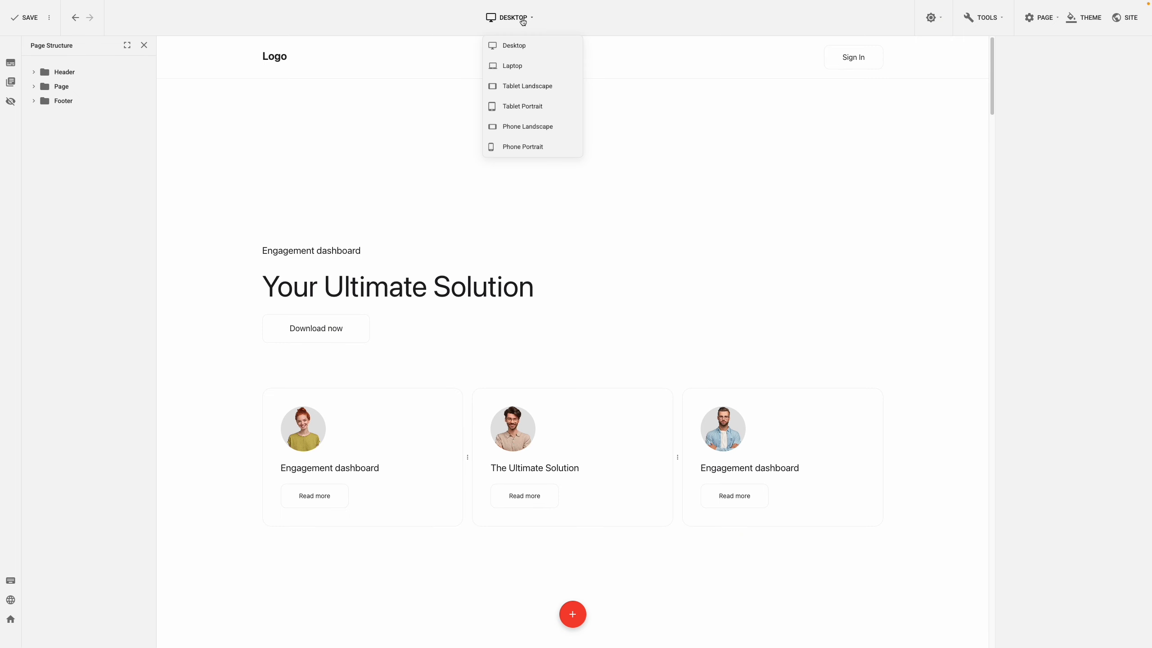
pyautogui.click(521, 66)
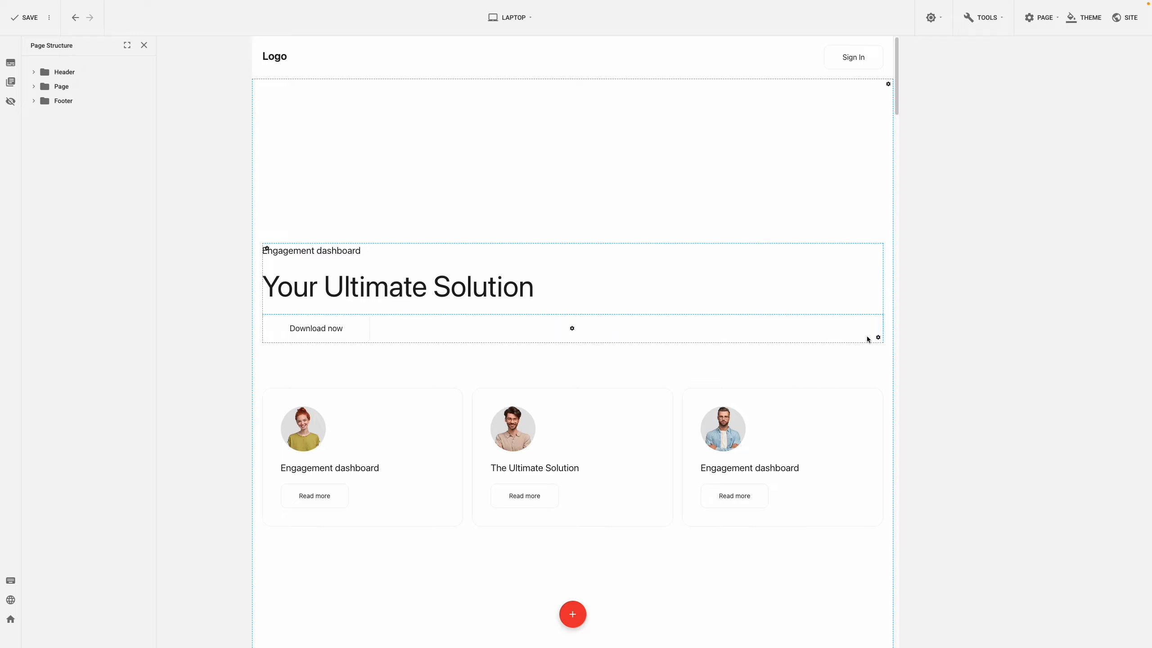
pyautogui.click(888, 86)
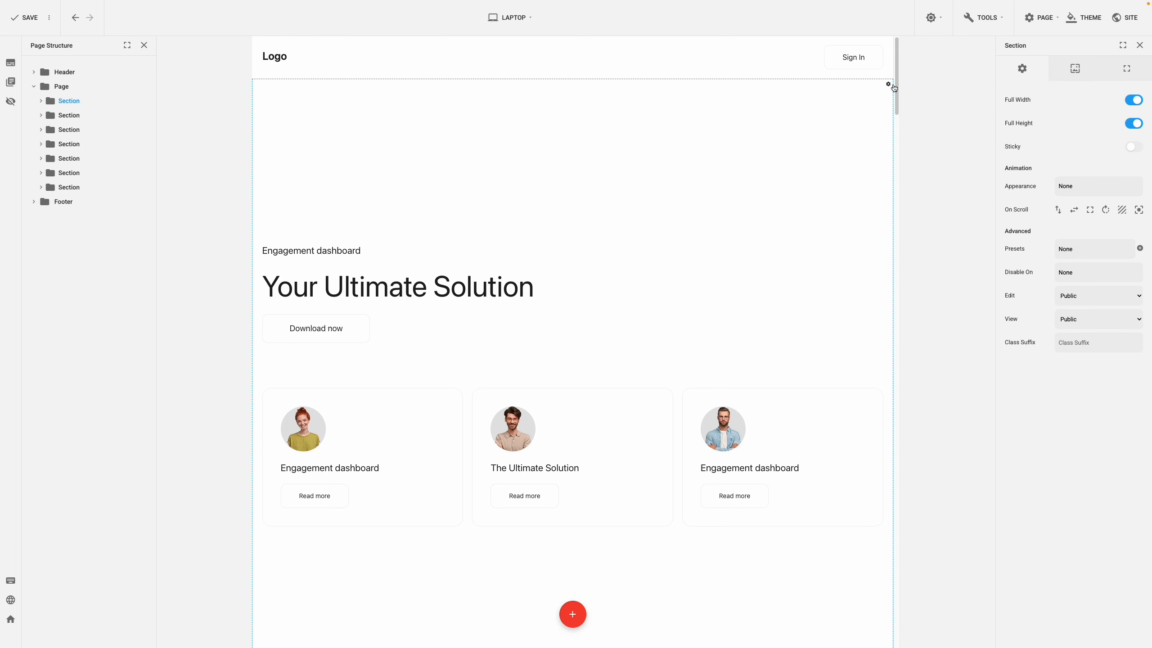
pyautogui.click(1134, 76)
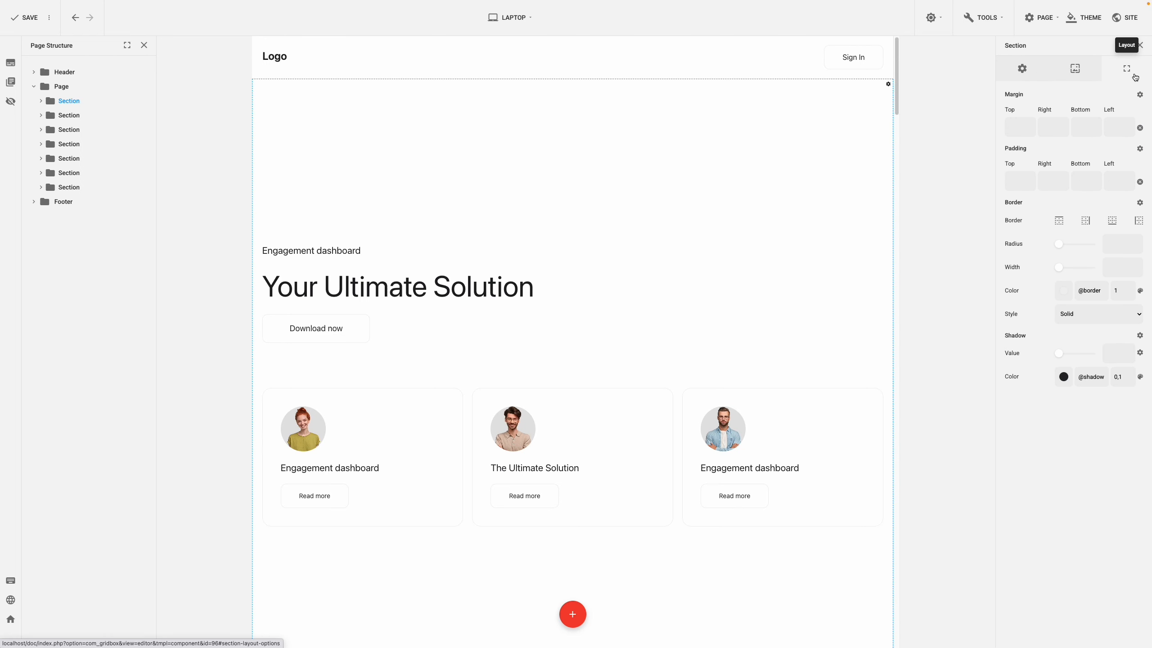
pyautogui.click(1121, 183)
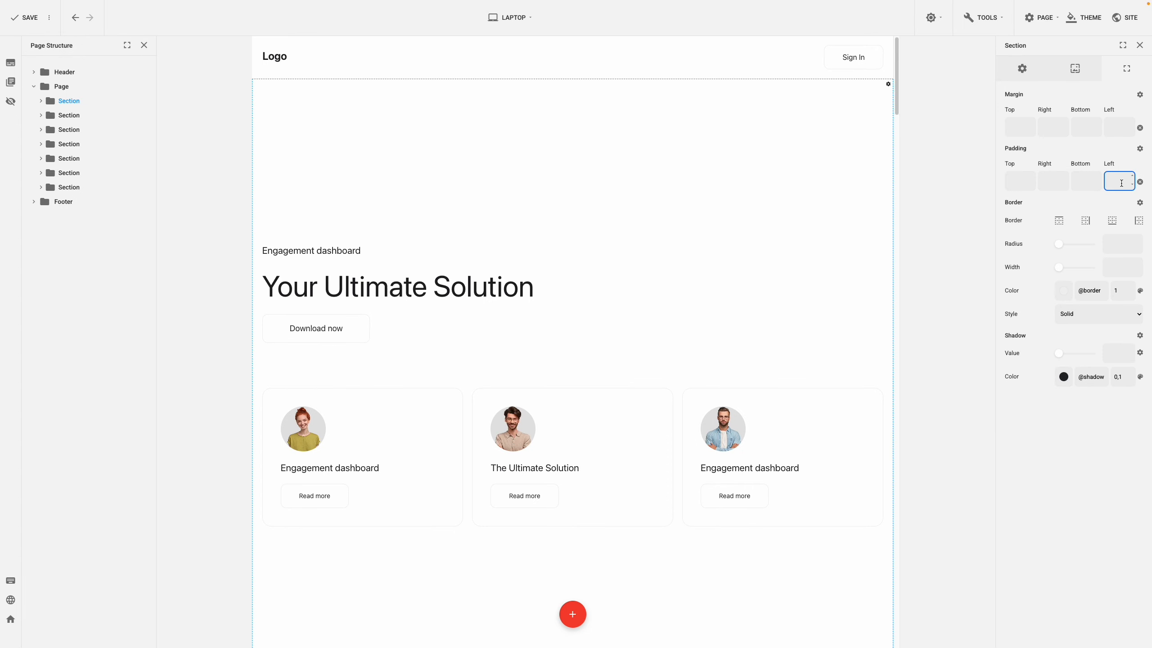
pyautogui.write('20')
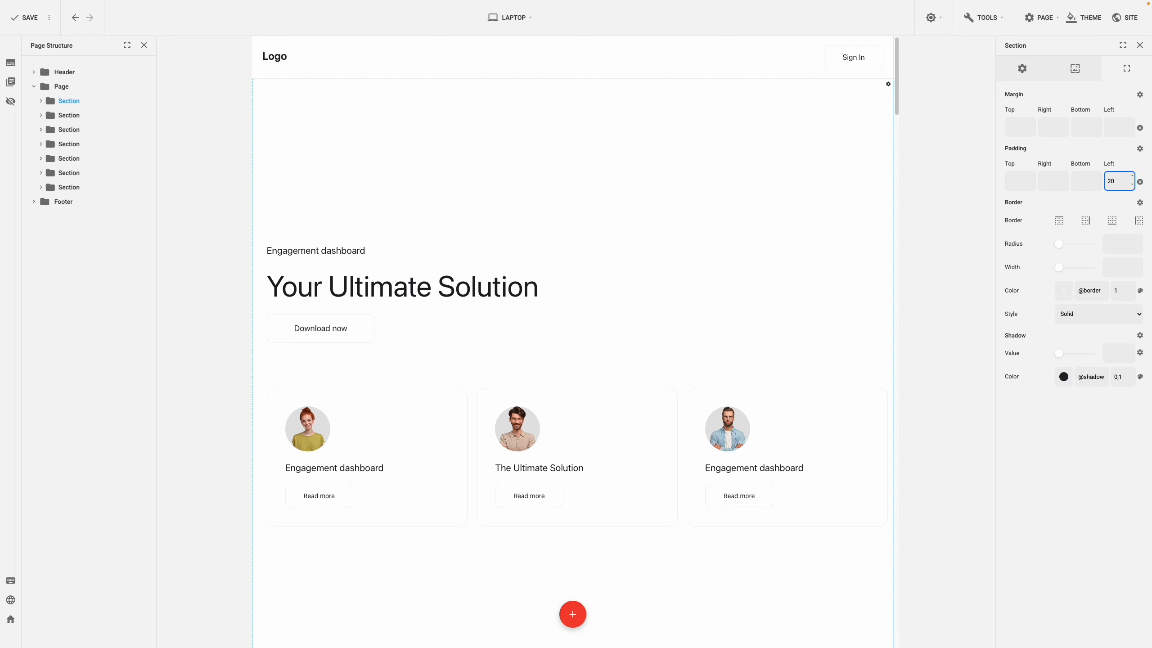
pyautogui.click(1059, 183)
pyautogui.write('20')
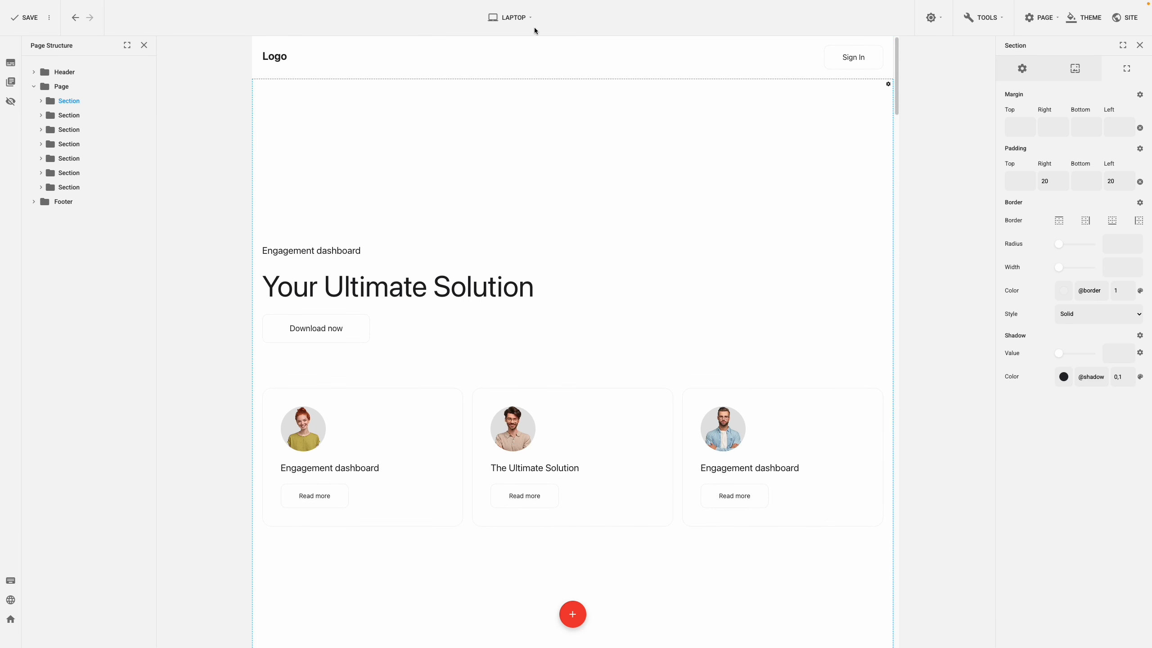
# Check the Tablet Landscape view, and in Tablet Portrait center the content of the "Your Ultimate Solution" column horizontally.
pyautogui.click(528, 19)
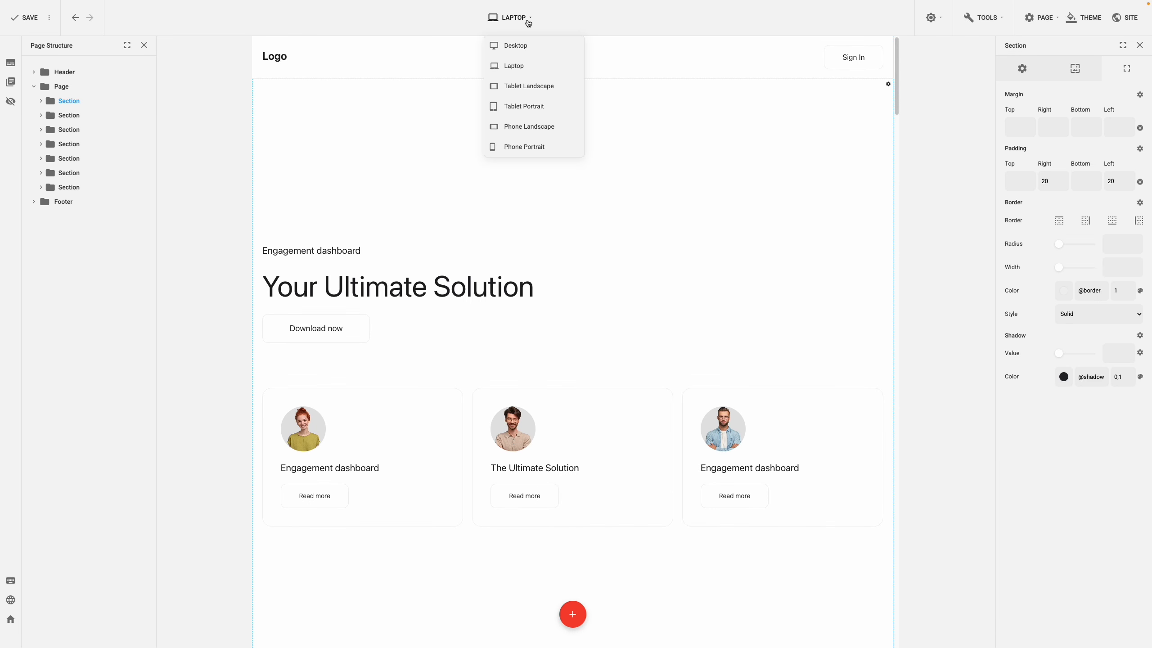
pyautogui.click(518, 91)
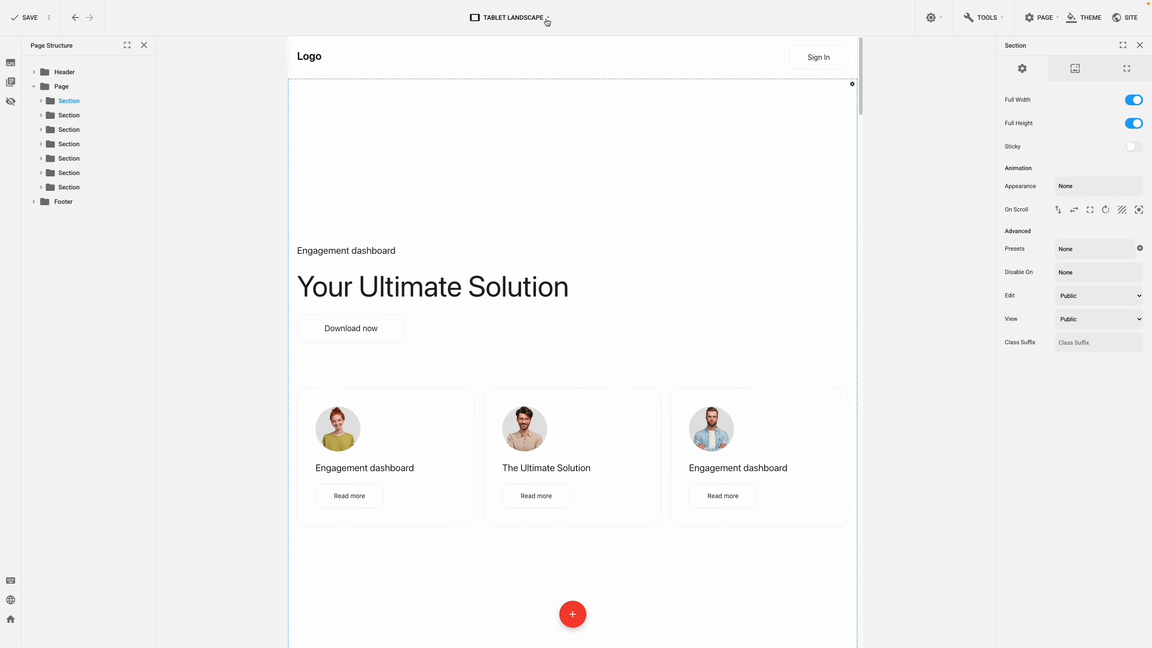
pyautogui.click(545, 19)
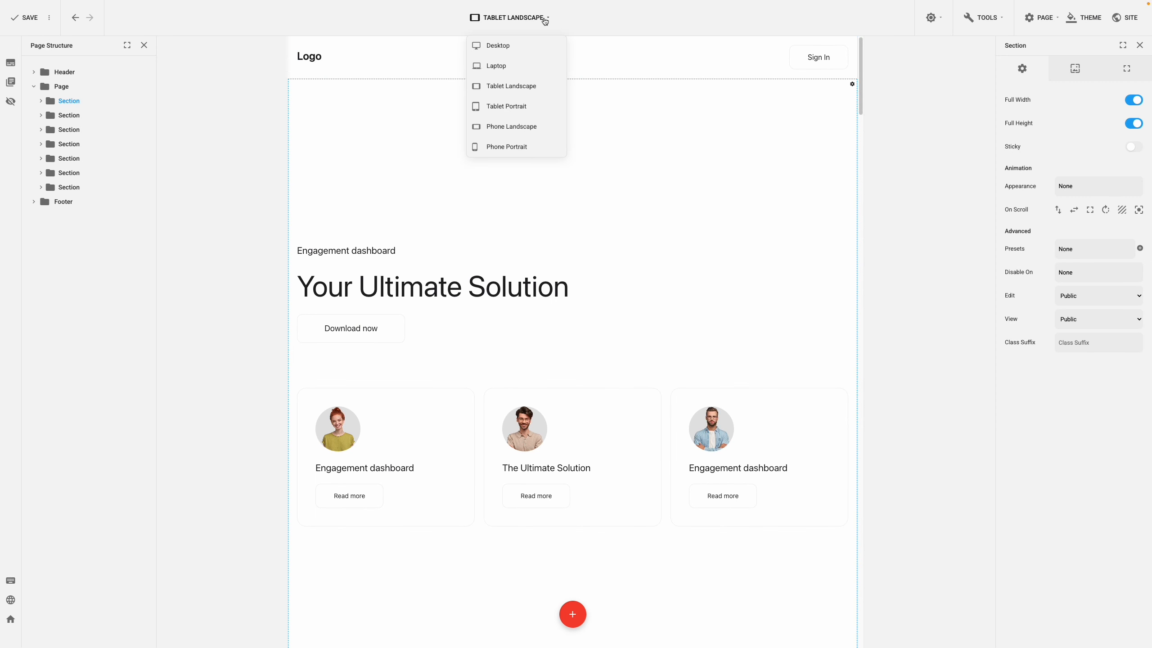
pyautogui.click(523, 105)
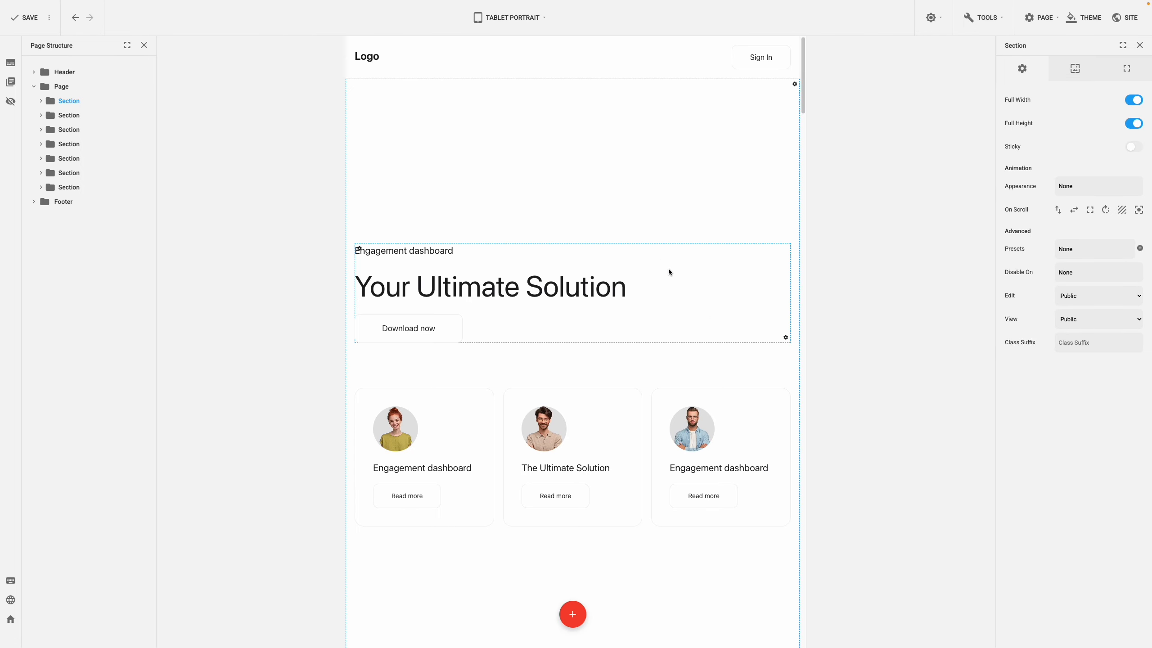
pyautogui.click(785, 338)
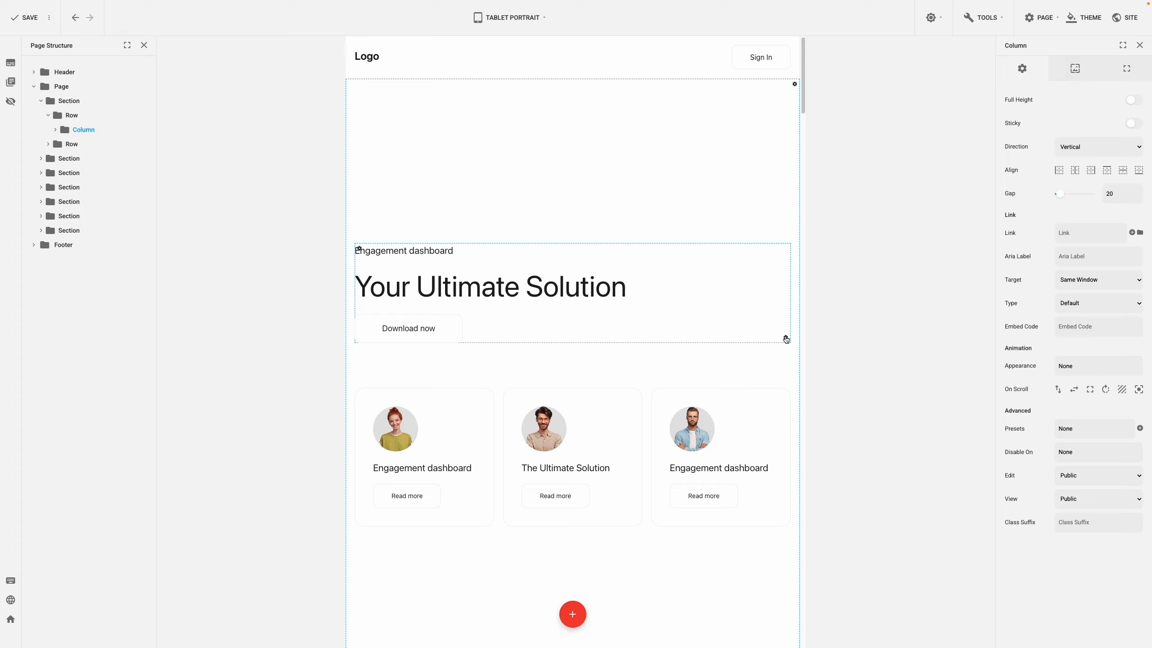
pyautogui.click(1074, 171)
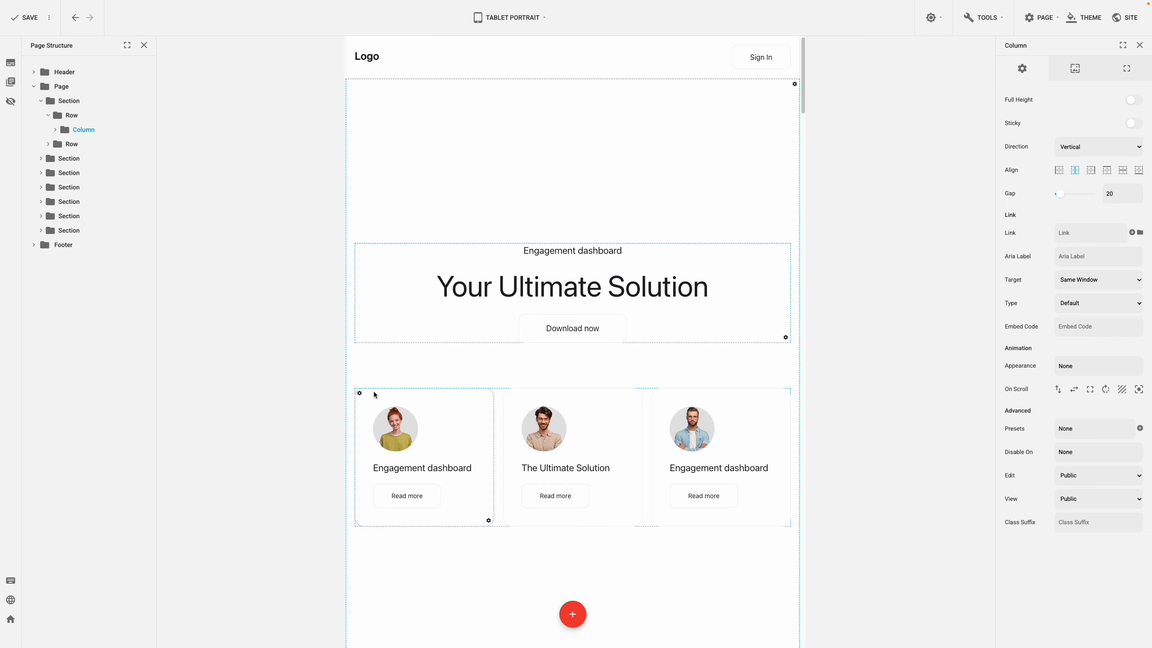
# Set the top margin of the row holding the three cards to 50 in Tablet Portrait.
pyautogui.click(358, 393)
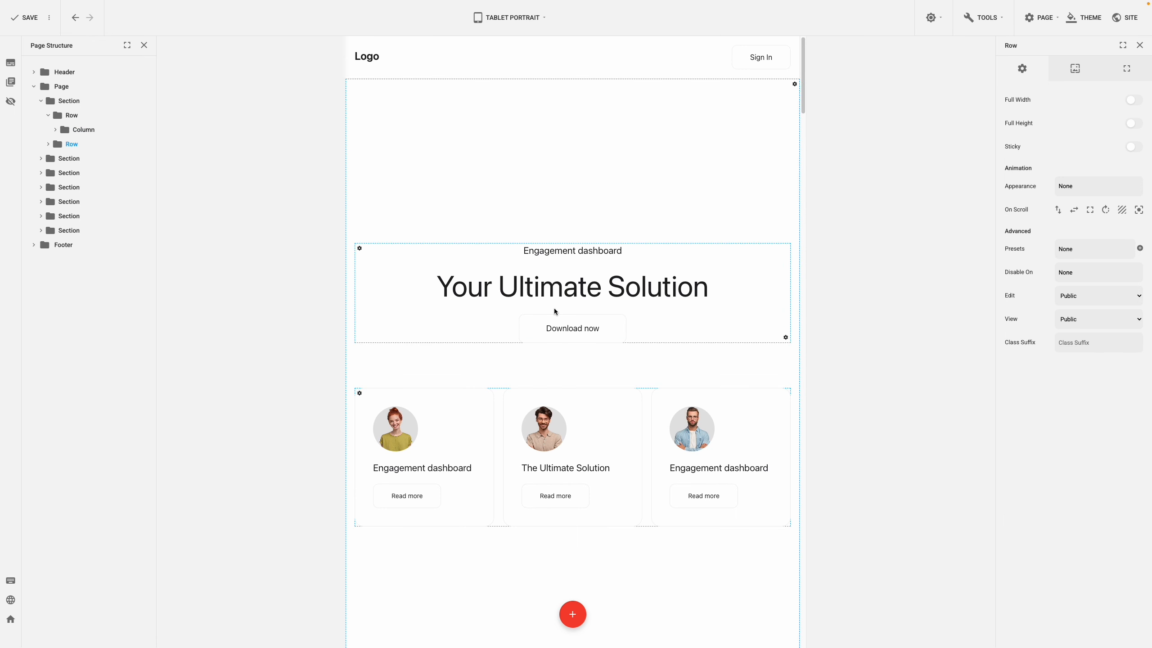
pyautogui.click(1115, 76)
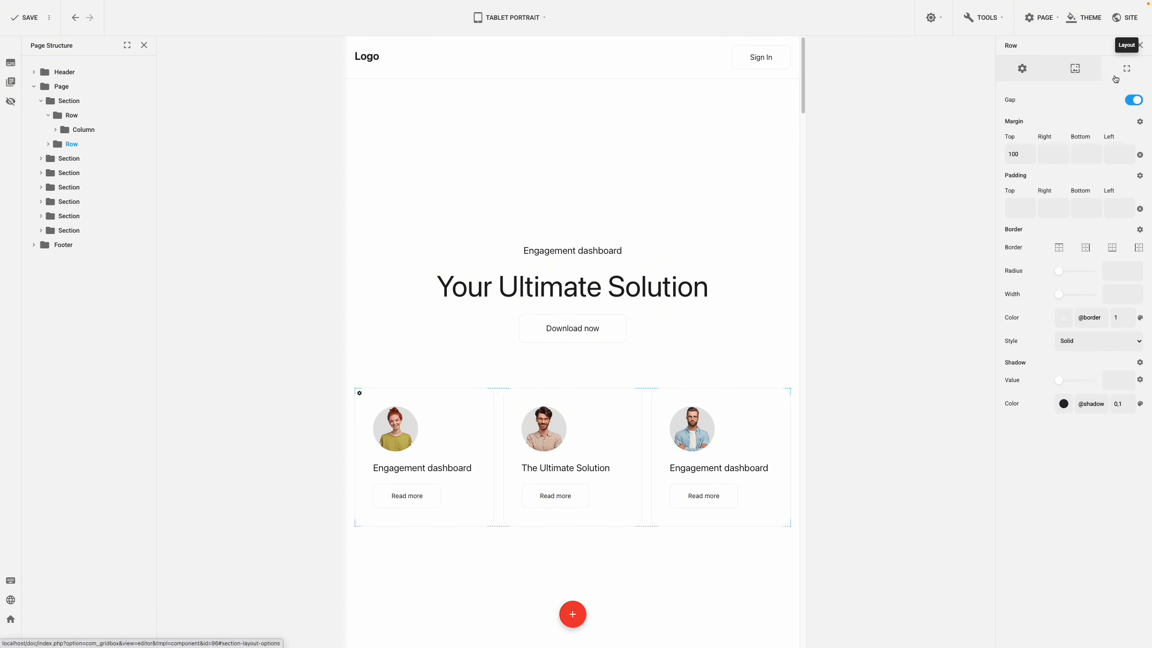
pyautogui.doubleClick(1010, 152)
pyautogui.write('50')
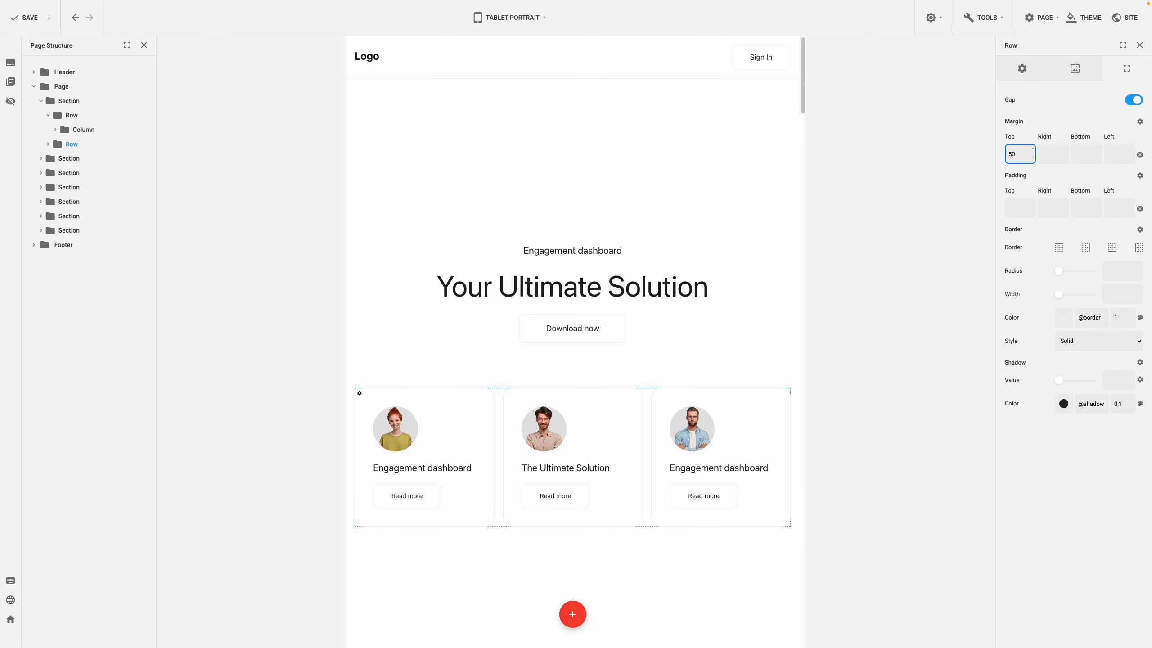
pyautogui.click(1033, 137)
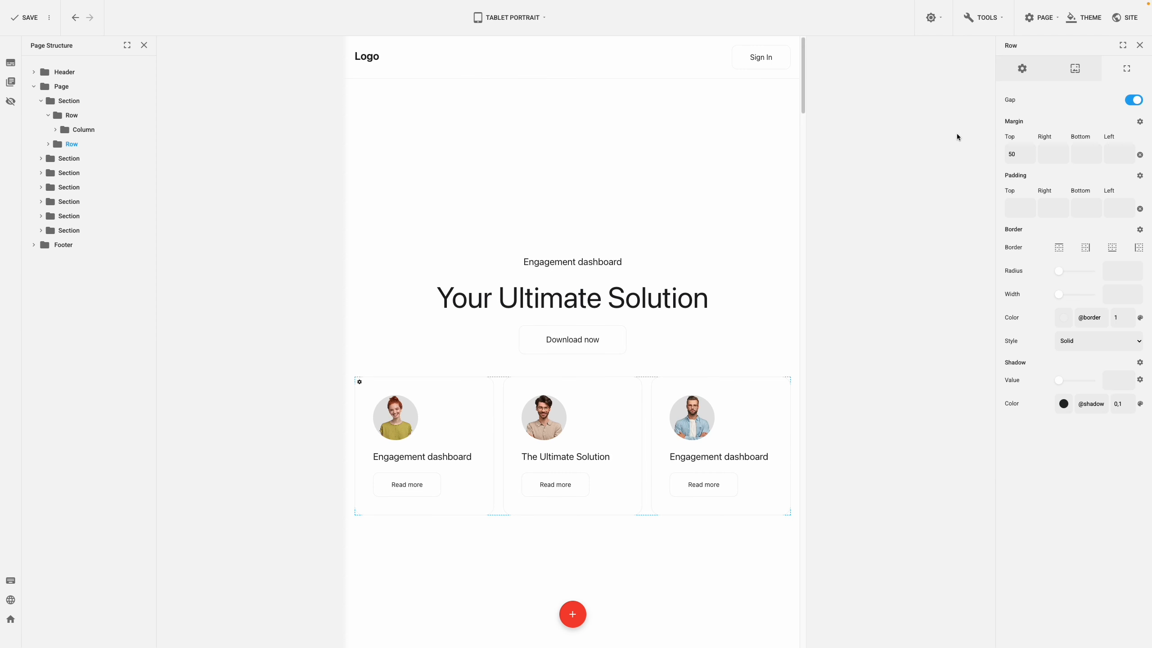
# In the Phone Landscape view, set the first card column's left and right padding to 20.
pyautogui.click(532, 18)
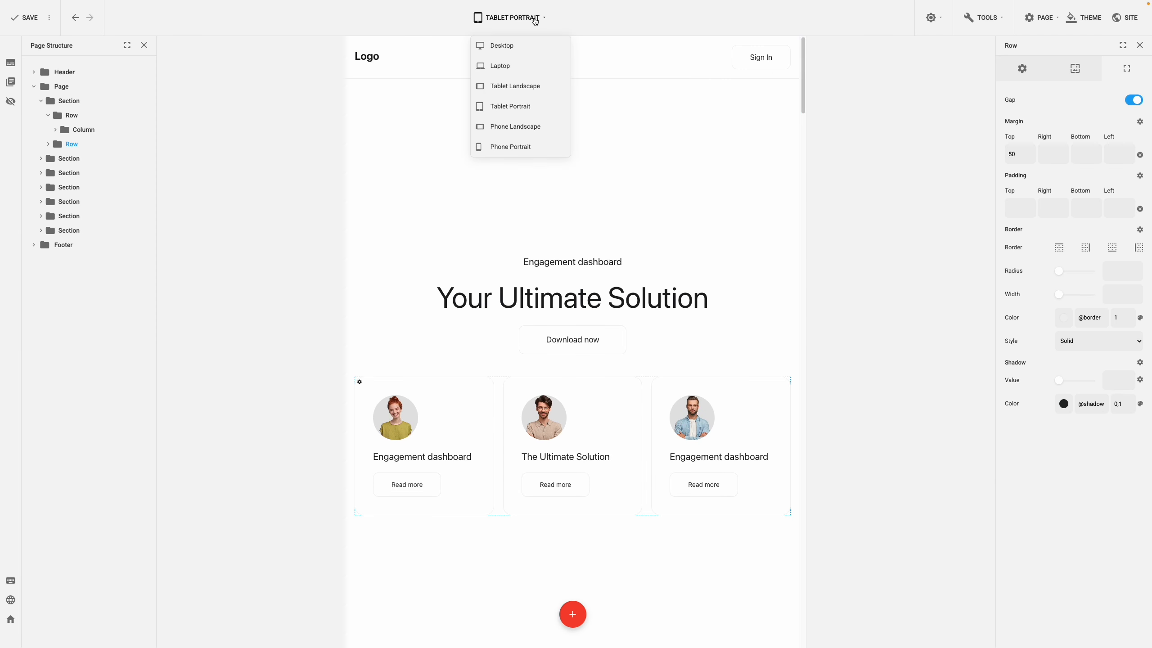
pyautogui.click(516, 126)
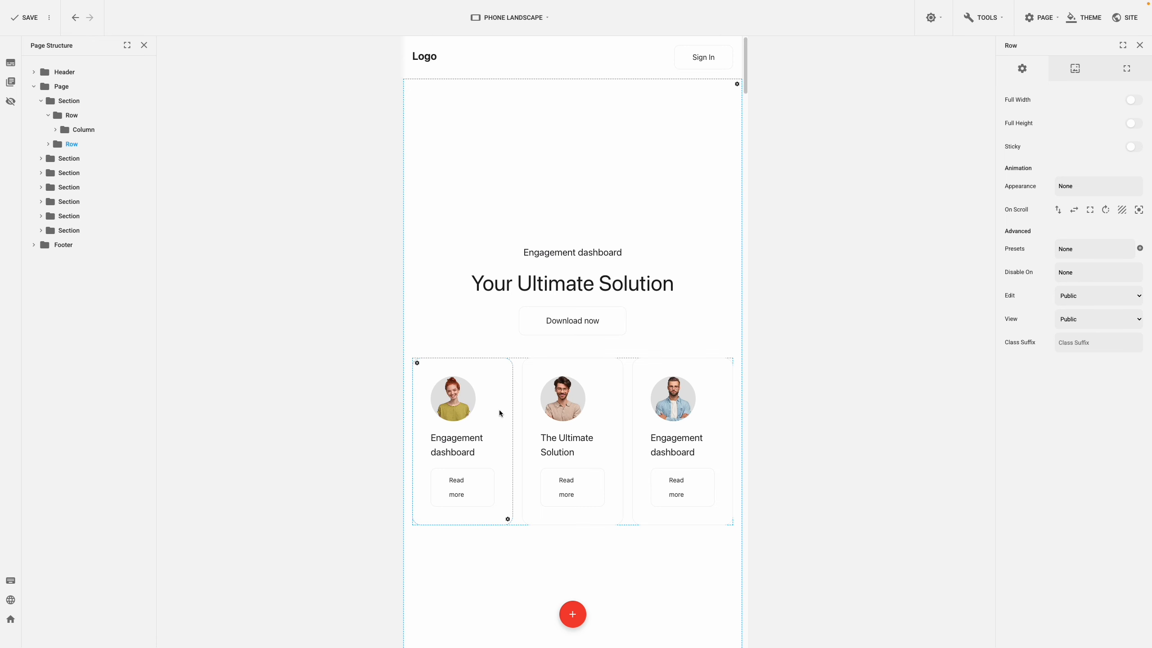
pyautogui.click(508, 519)
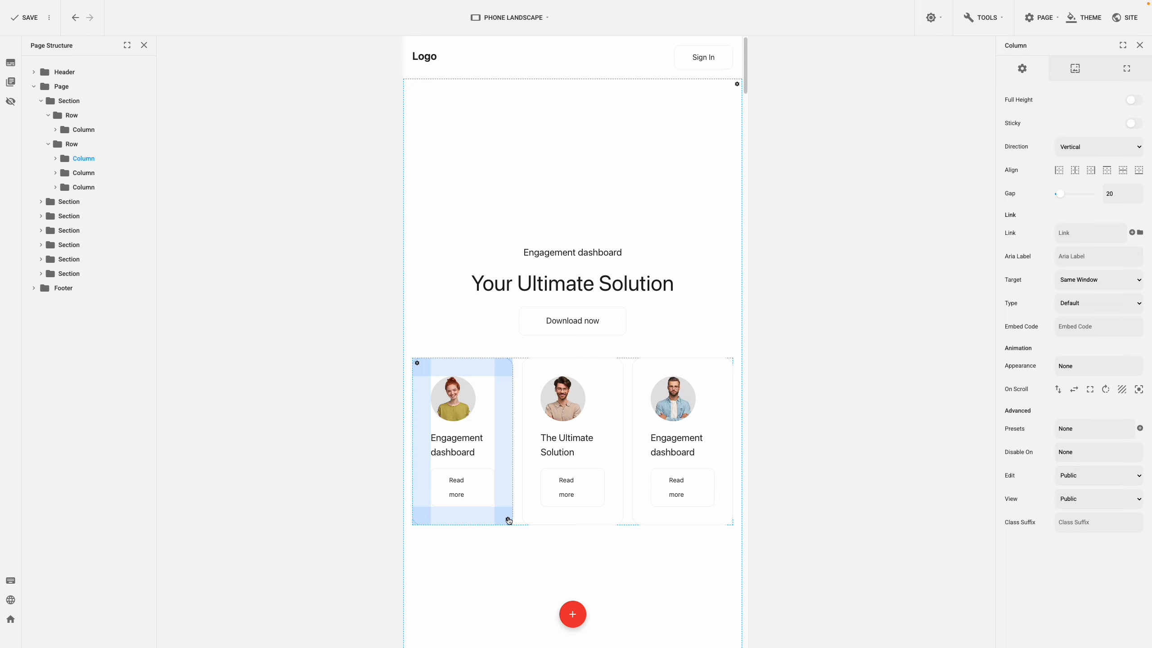
pyautogui.click(1125, 75)
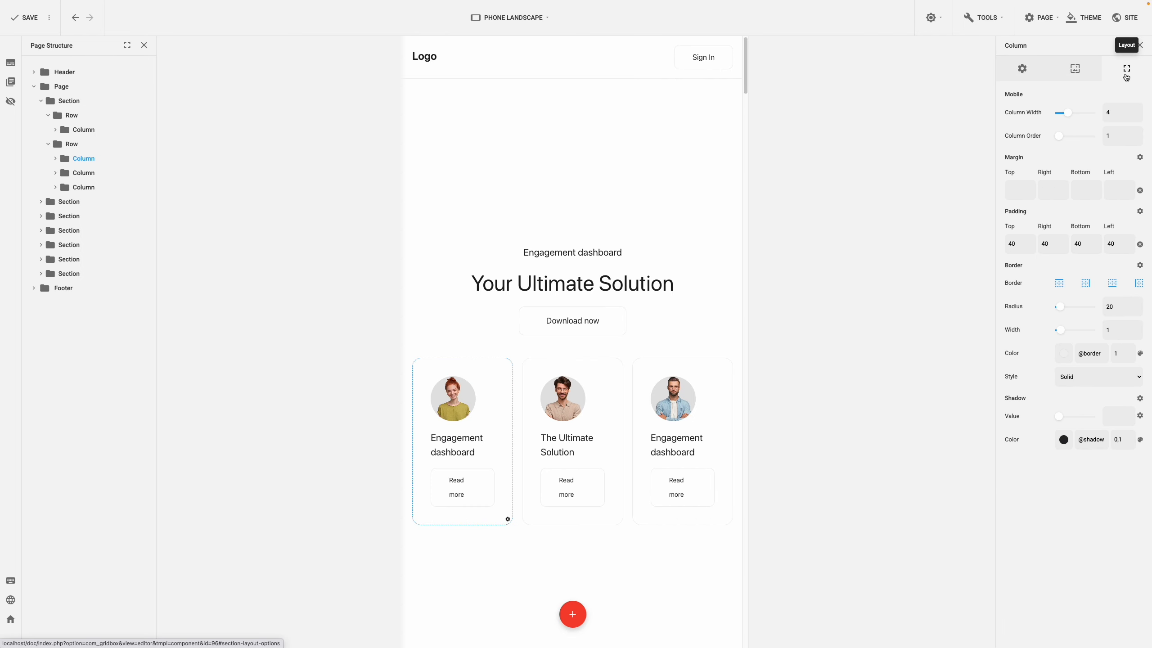
pyautogui.click(1104, 244)
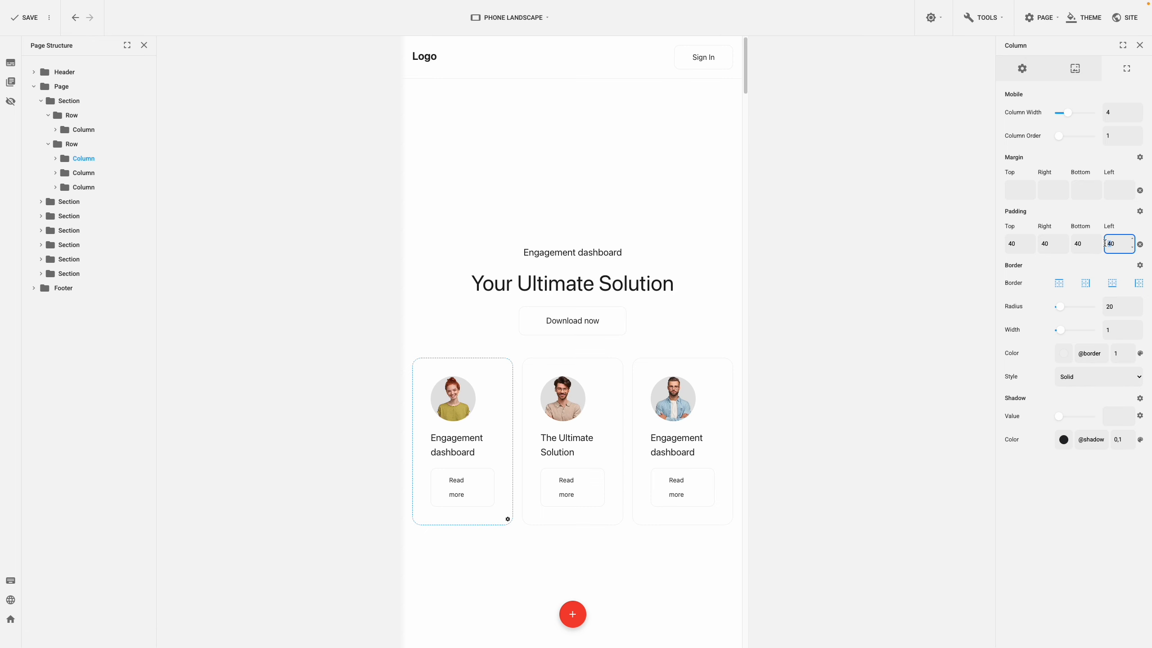
pyautogui.write('20')
pyautogui.click(1043, 244)
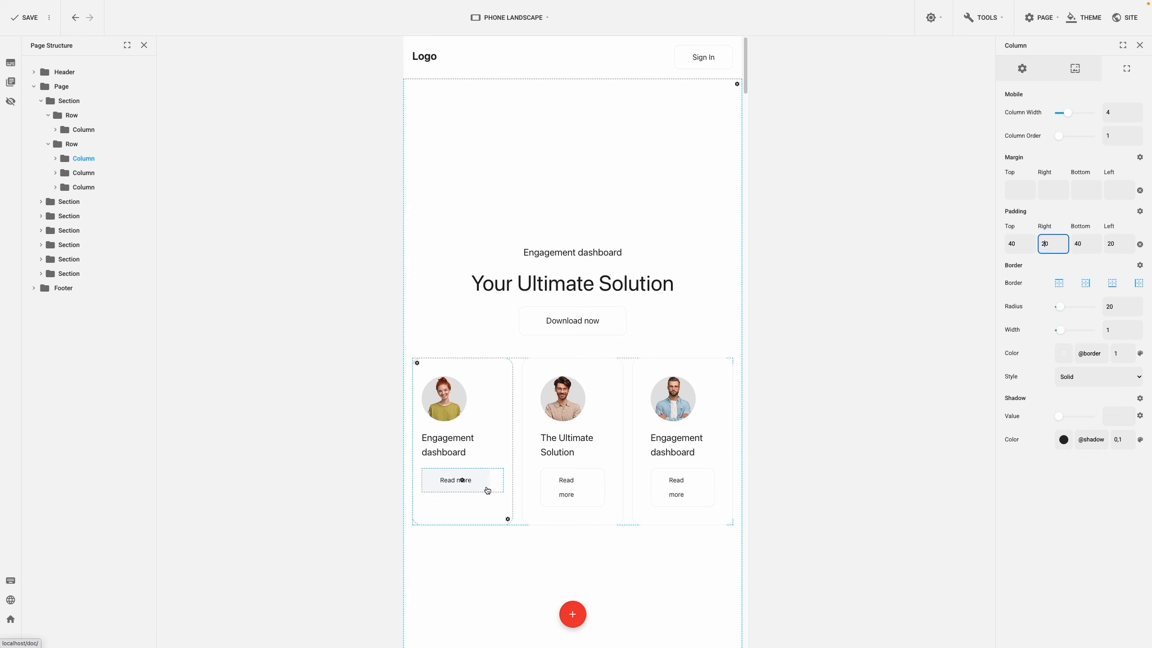
# Copy the first card column's style and paste it onto the second and third card columns.
pyautogui.click(507, 521)
pyautogui.click(529, 542)
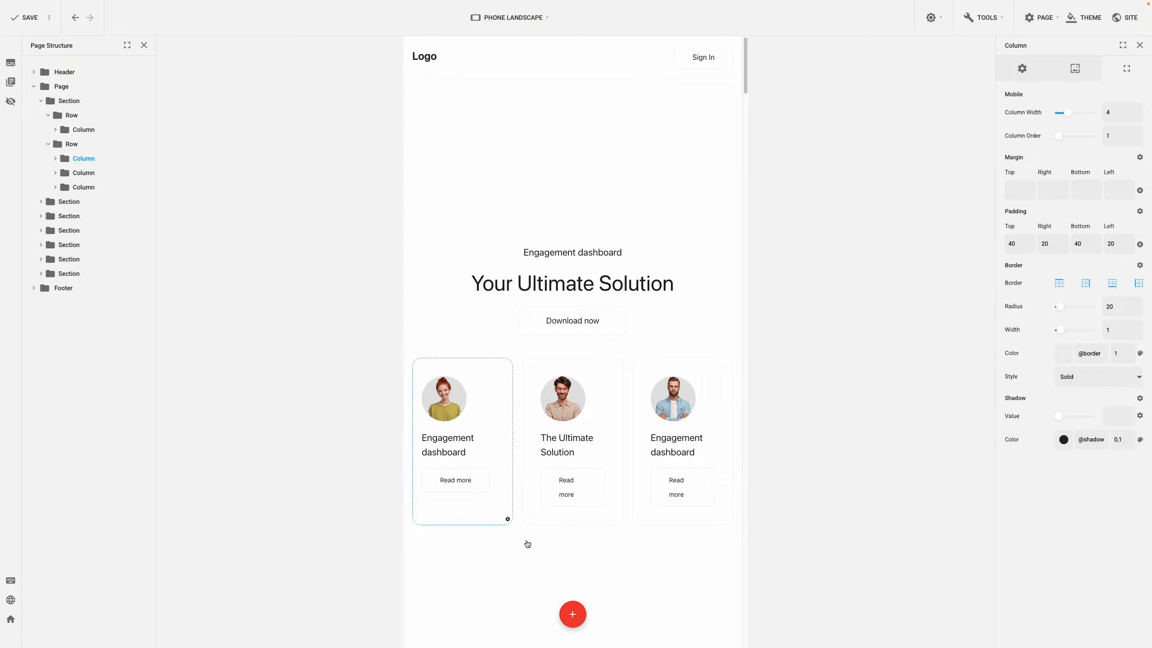
pyautogui.click(617, 520)
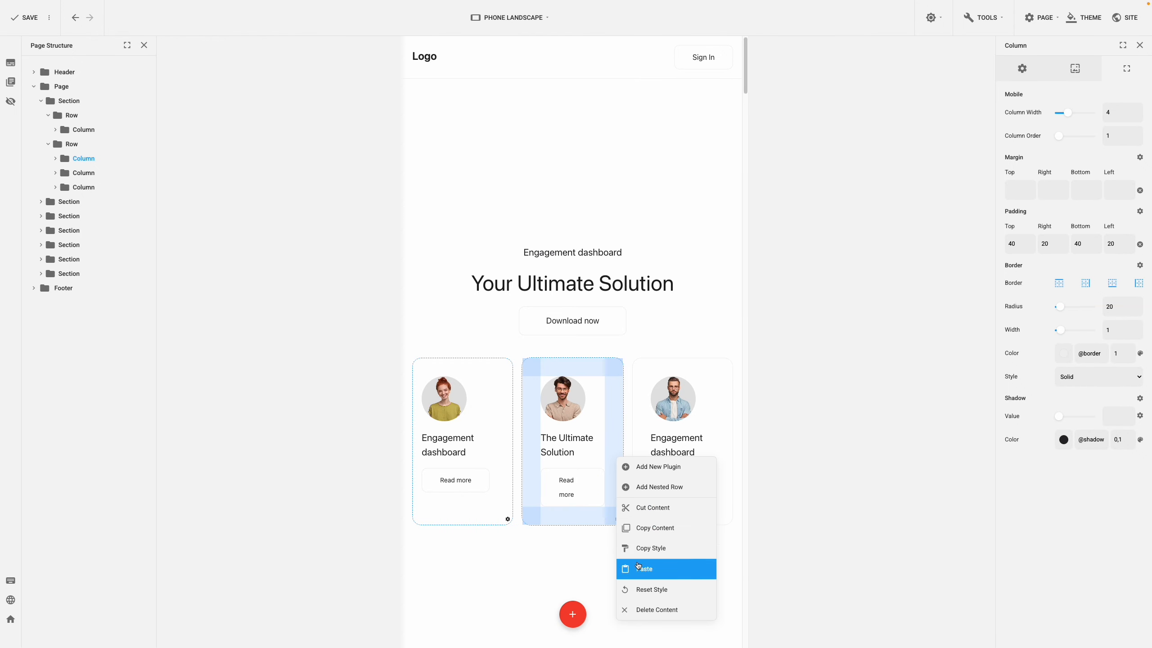
pyautogui.click(684, 540)
pyautogui.click(728, 519)
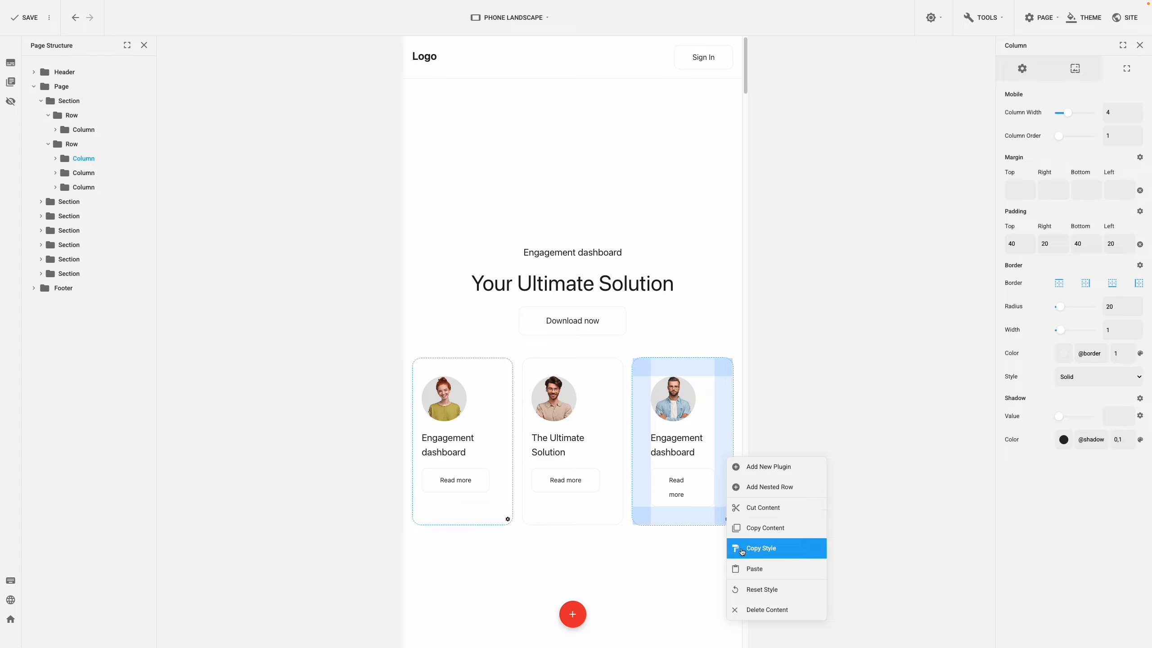
pyautogui.click(770, 548)
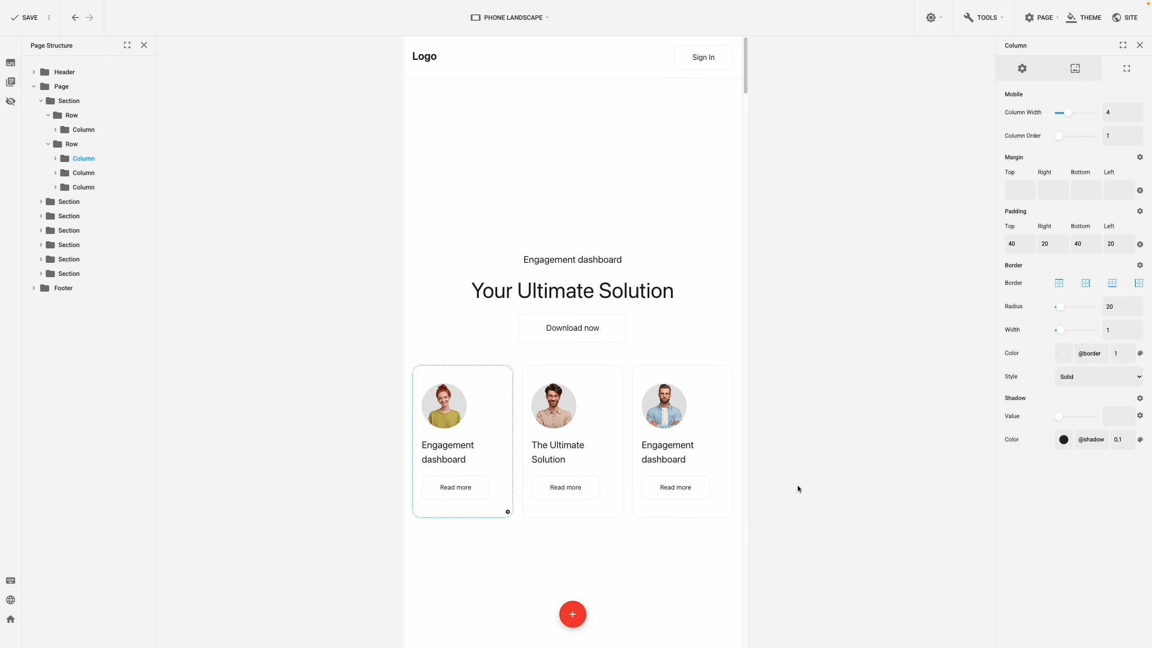
# Set the column width of the first card and the "The Ultimate Solution" card to 6 in Phone Landscape.
pyautogui.click(508, 513)
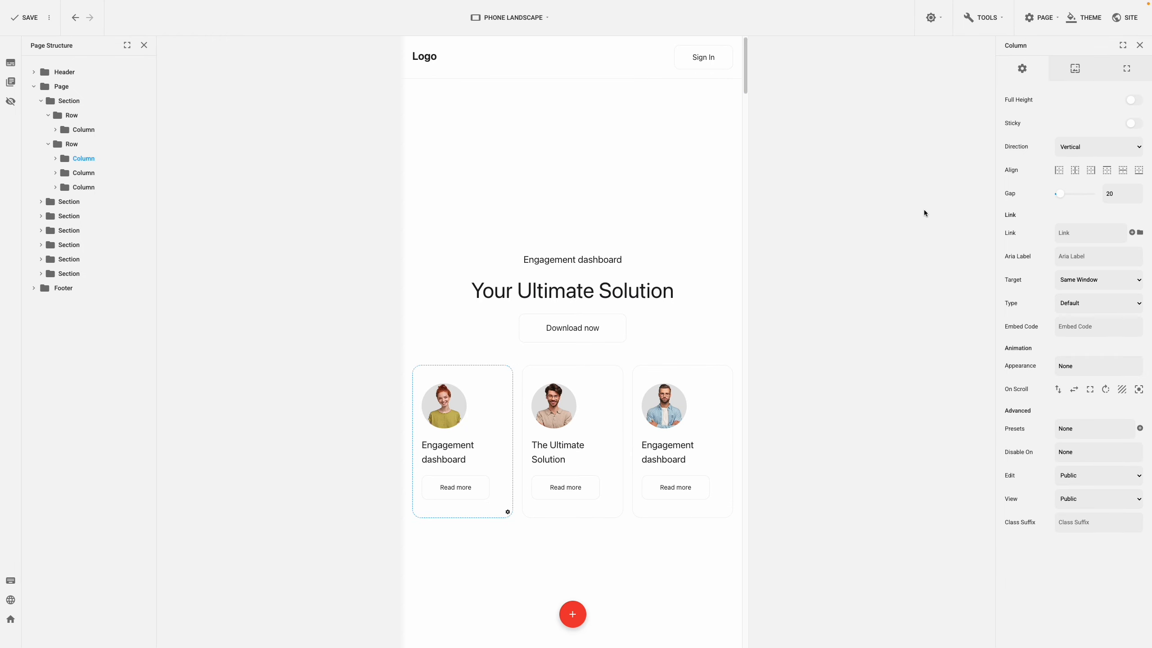
pyautogui.click(1126, 69)
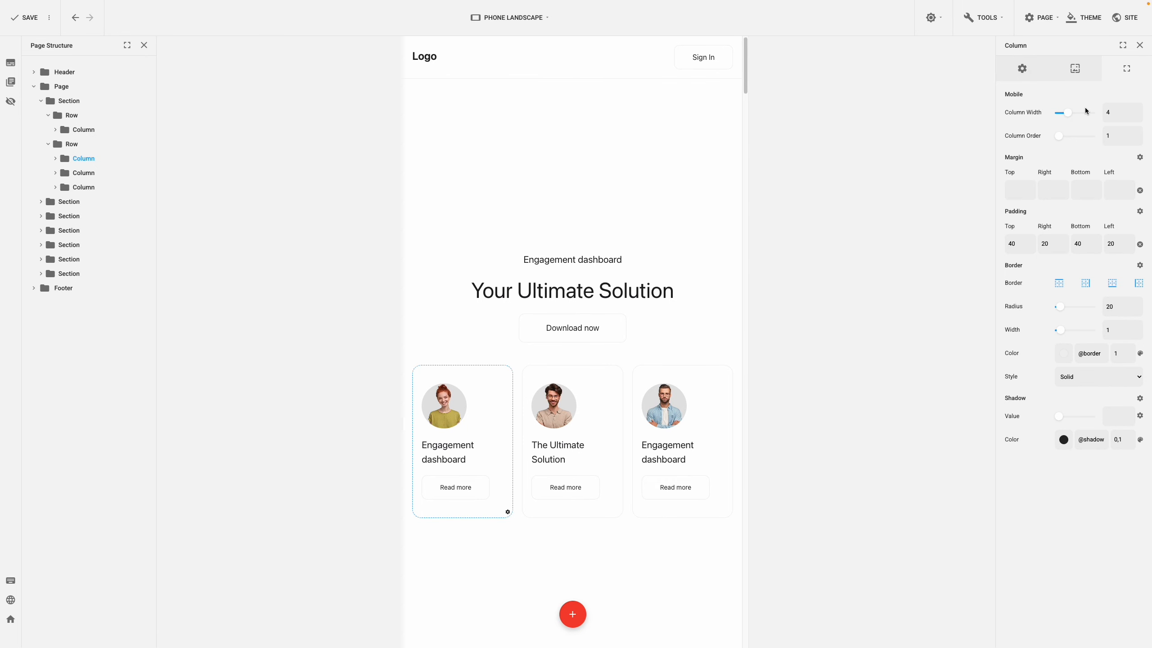
pyautogui.moveTo(1115, 113); pyautogui.dragTo(1094, 112)
pyautogui.write('6')
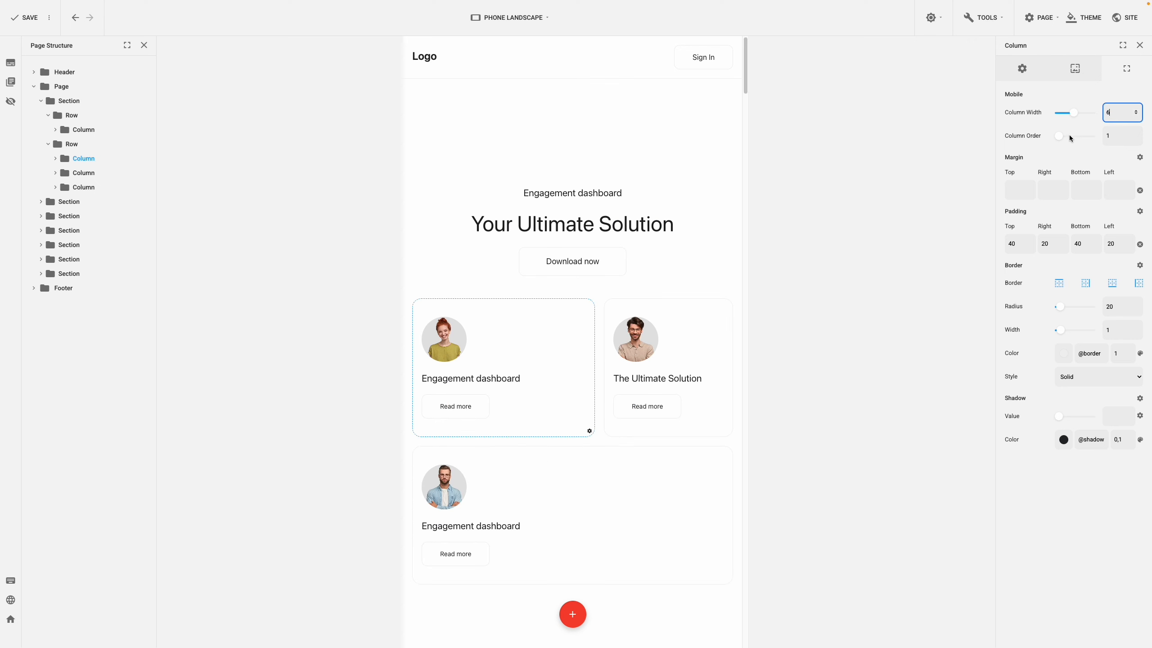
pyautogui.click(728, 431)
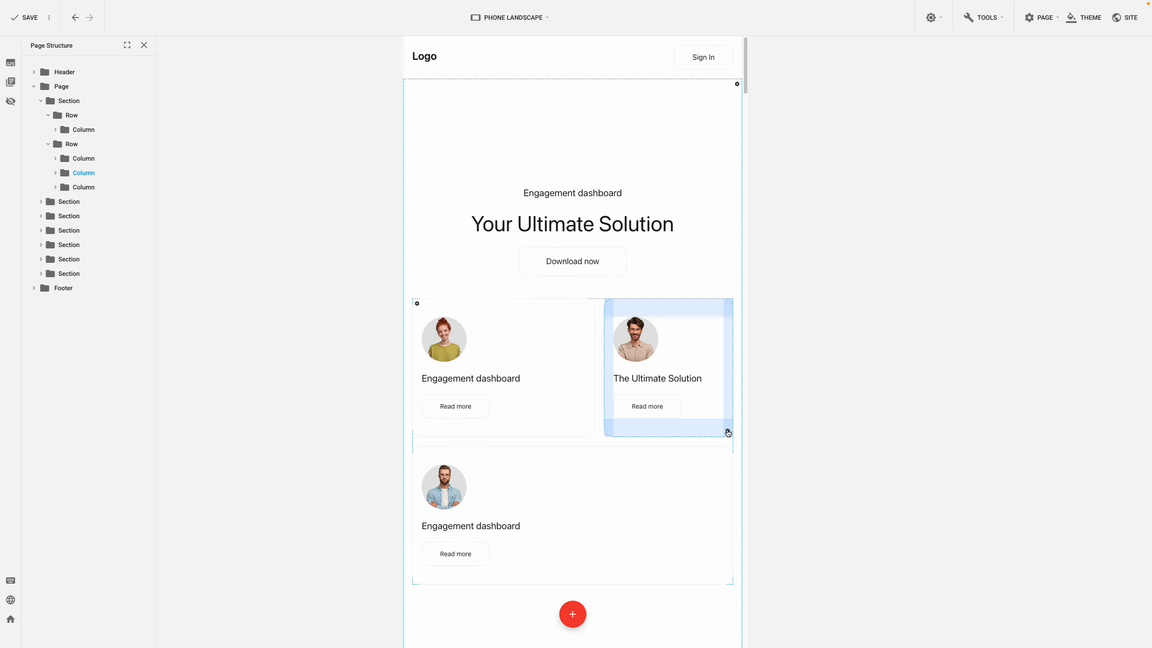
pyautogui.click(1113, 78)
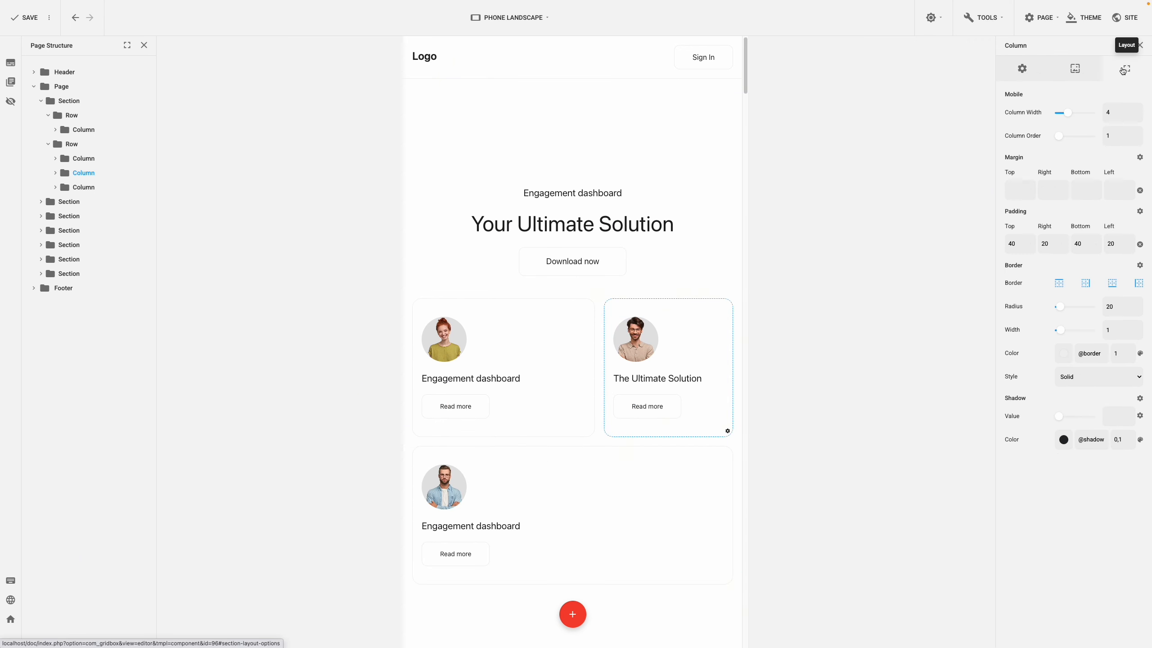
pyautogui.doubleClick(1110, 111)
pyautogui.write('6')
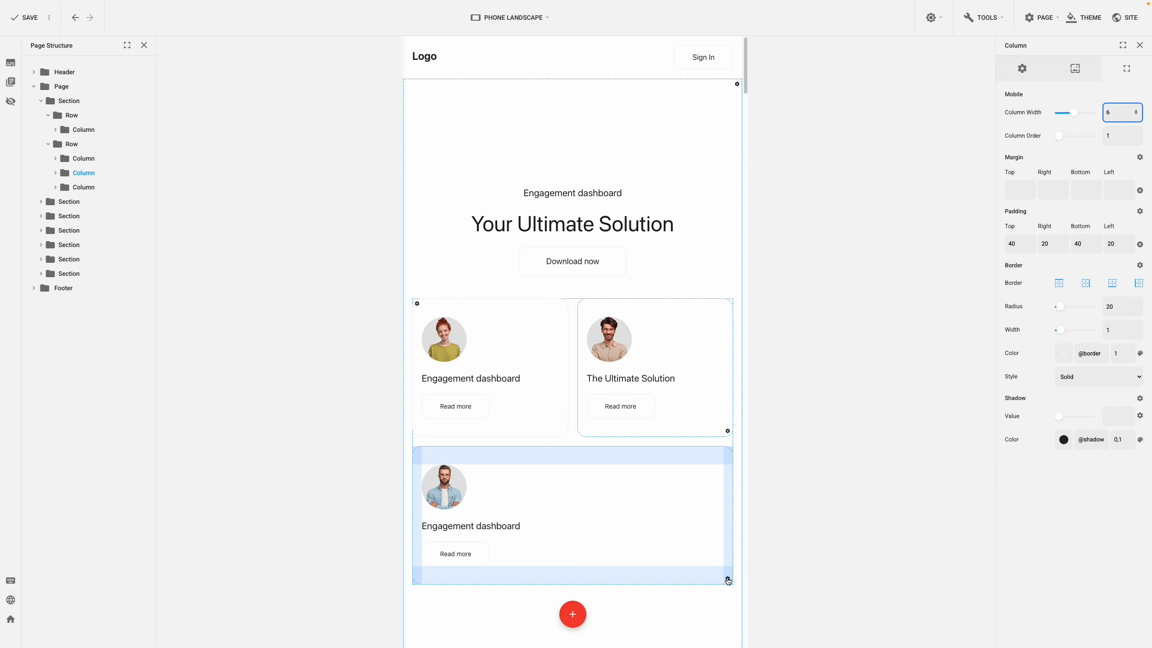
# Set the third card's column width to 12 so it spans the full row.
pyautogui.click(728, 563)
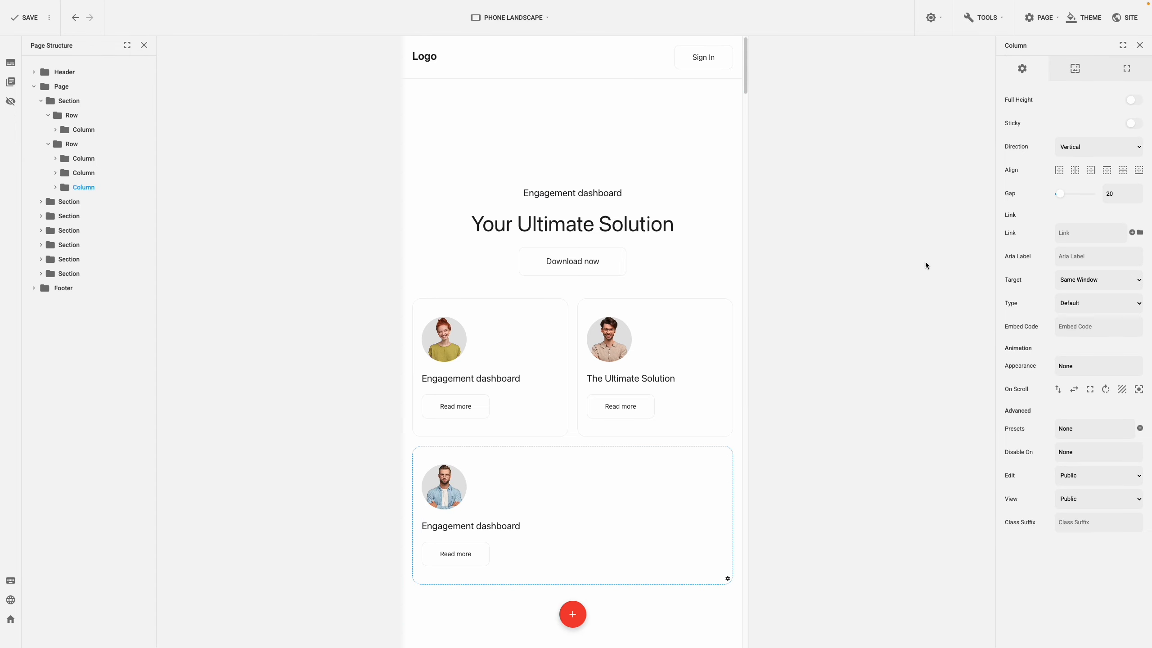
pyautogui.click(1119, 72)
pyautogui.doubleClick(1102, 112)
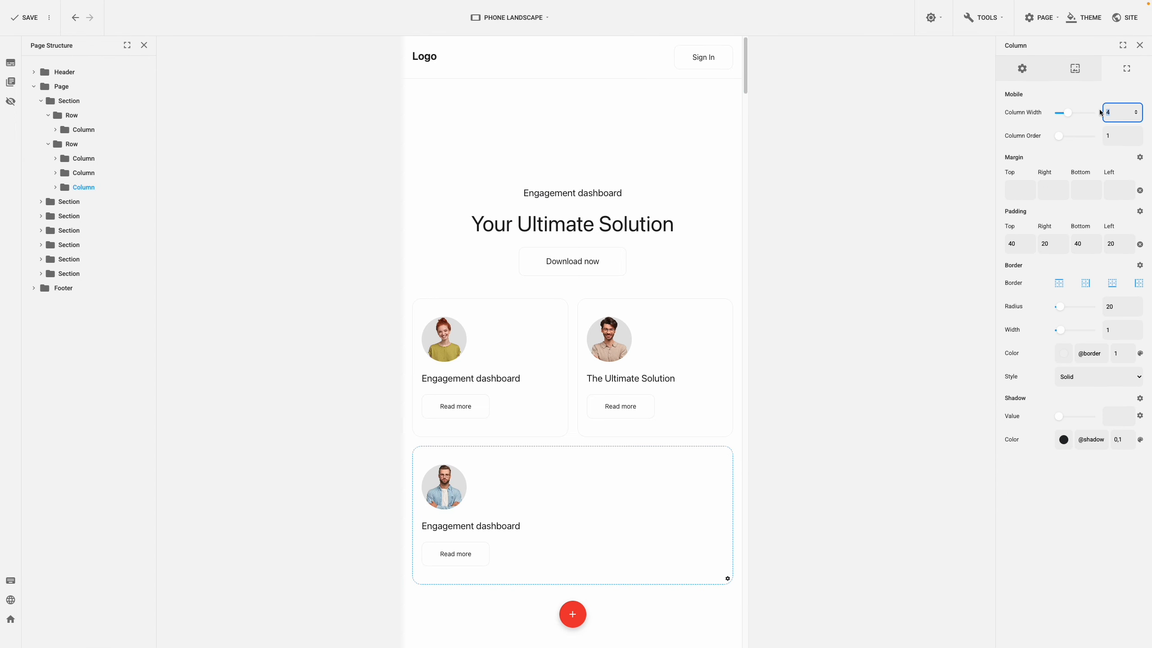
pyautogui.write('12')
pyautogui.click(995, 152)
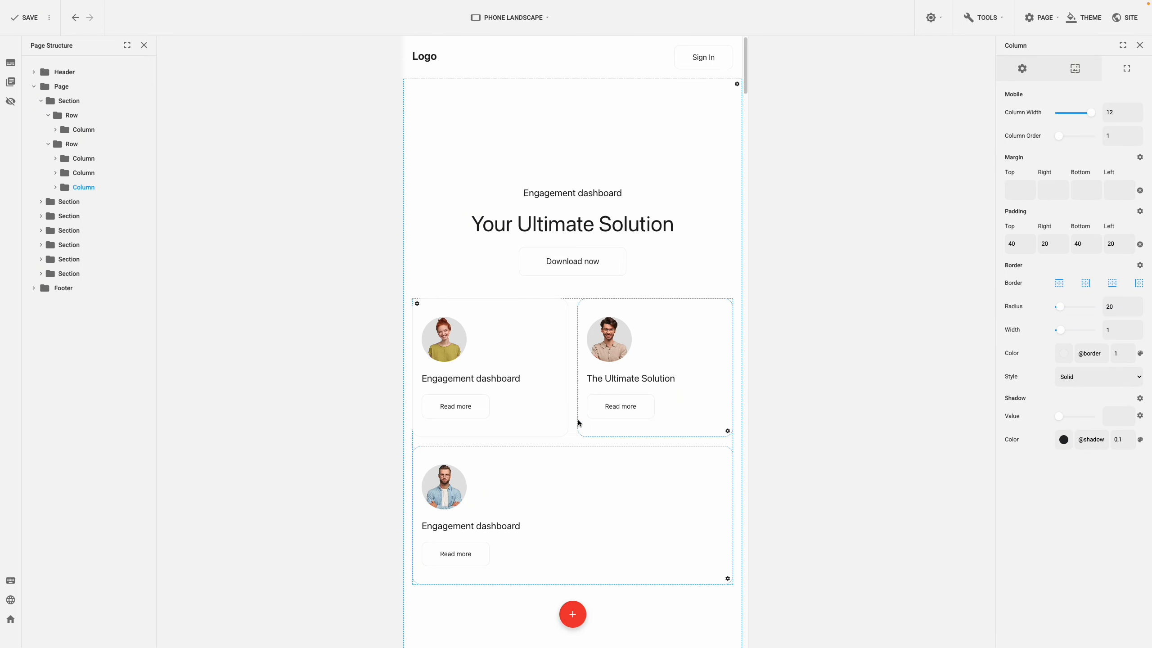
# Center the content of all three card columns horizontally.
pyautogui.click(562, 431)
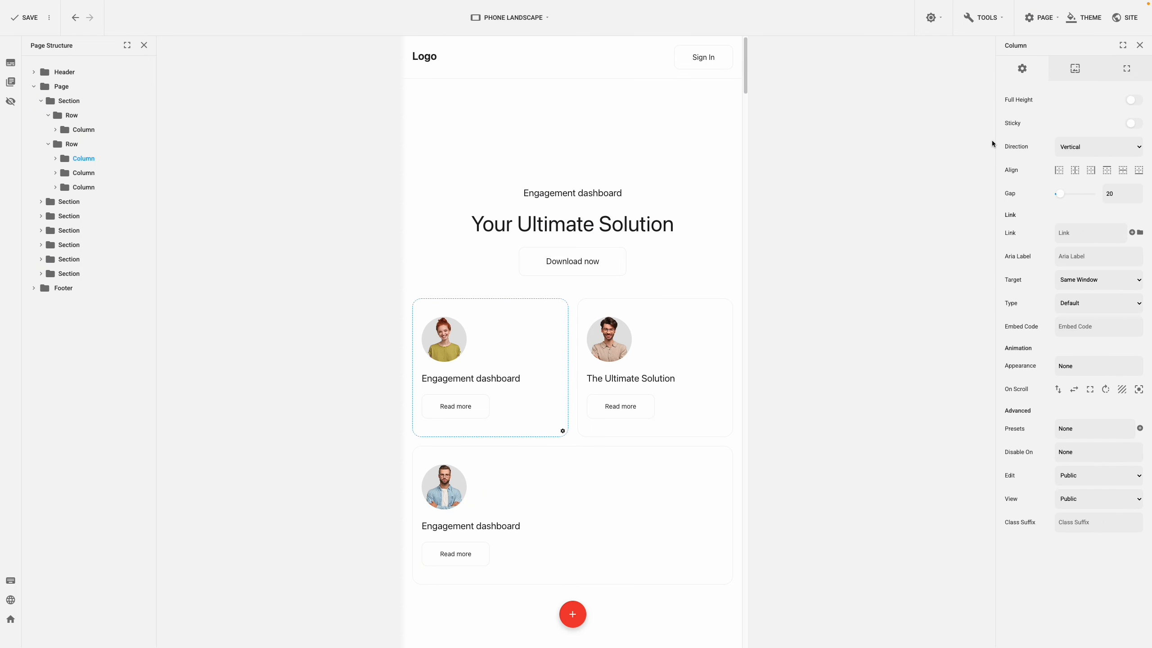
pyautogui.click(1074, 171)
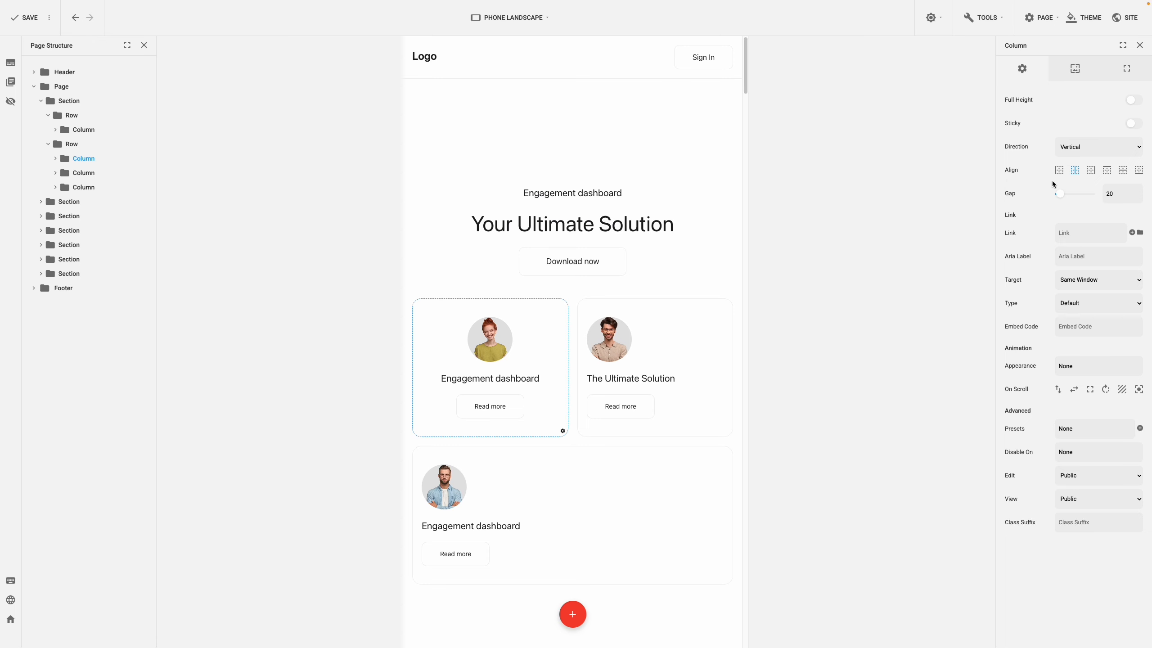
pyautogui.click(728, 430)
pyautogui.click(728, 430)
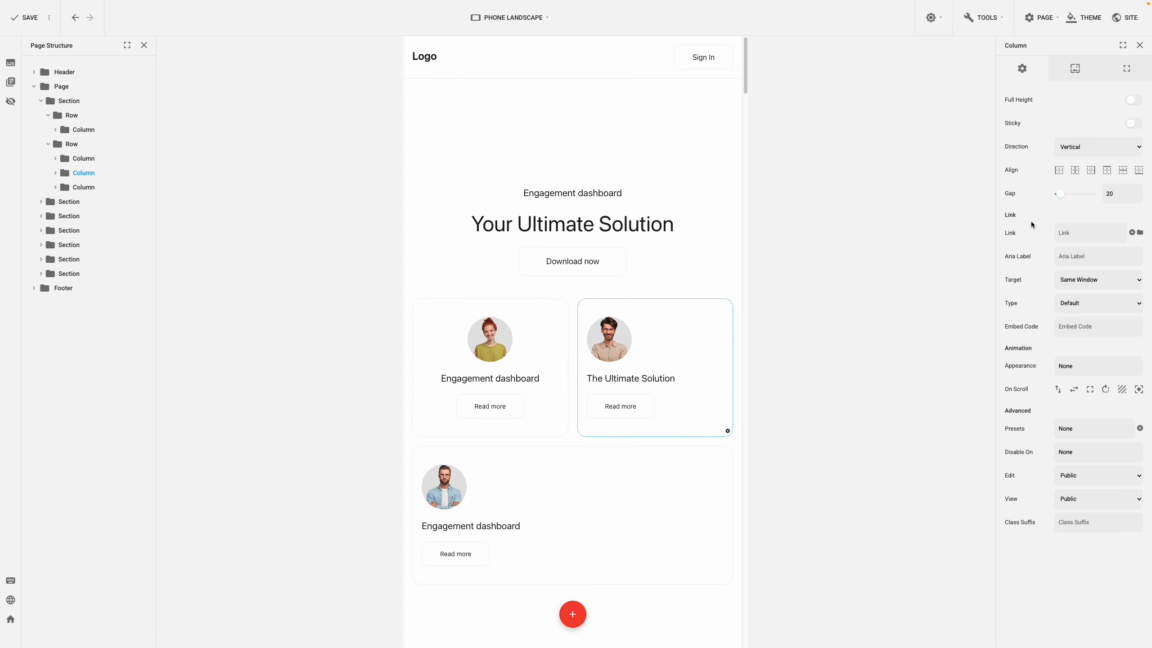
pyautogui.click(1075, 171)
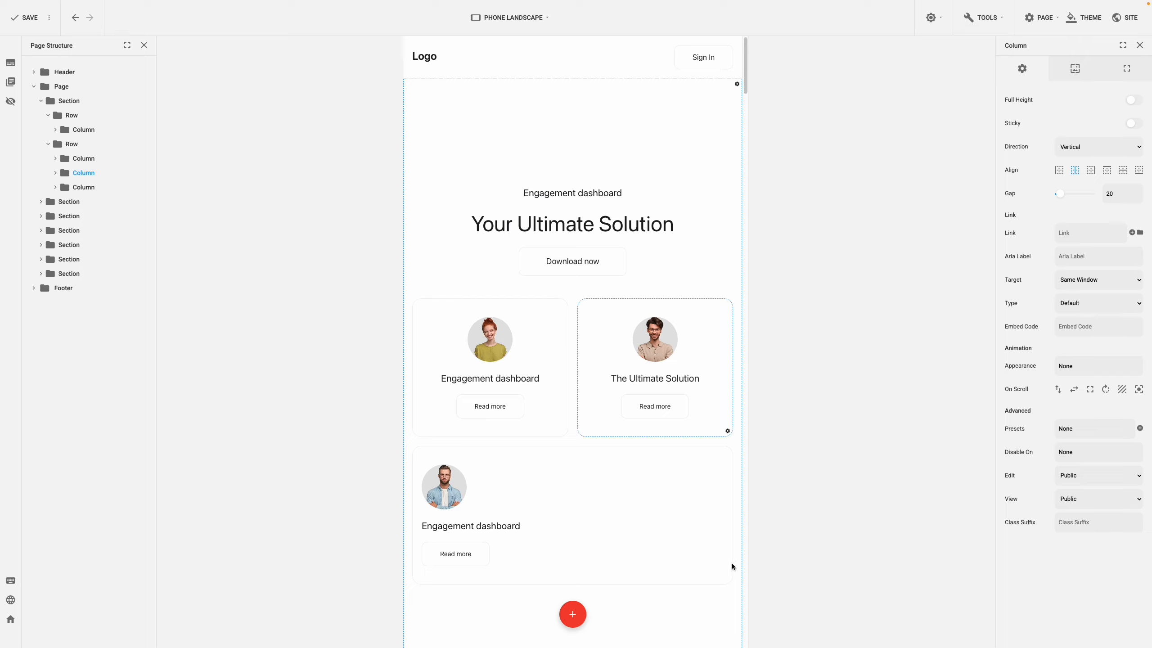
pyautogui.click(727, 579)
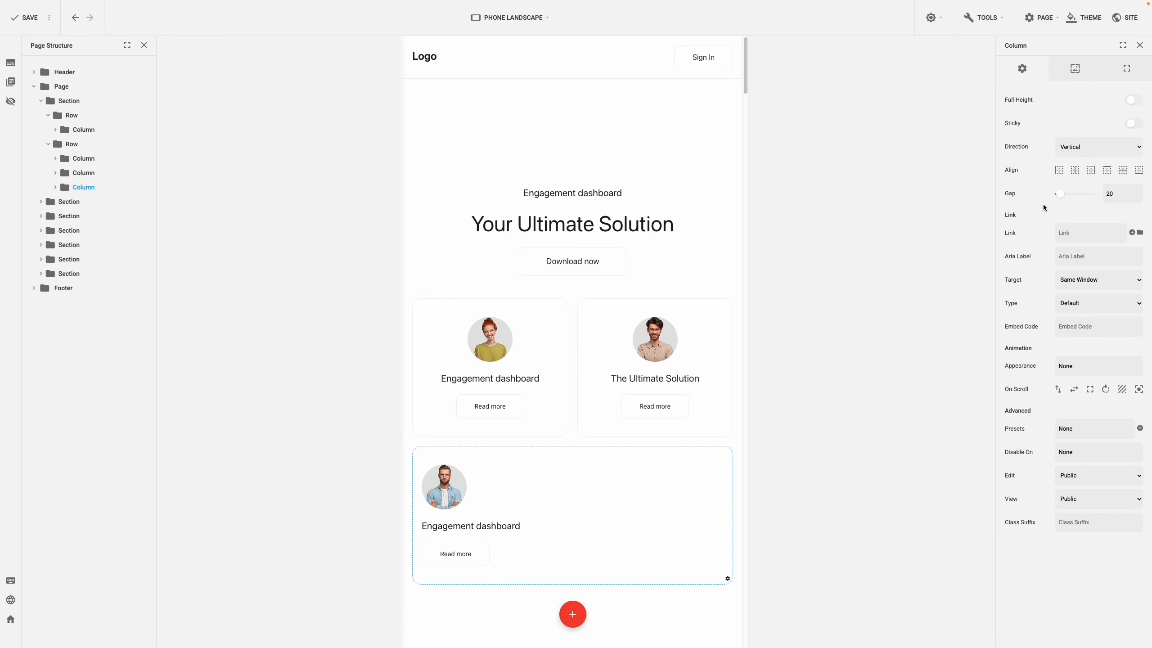
pyautogui.click(1075, 171)
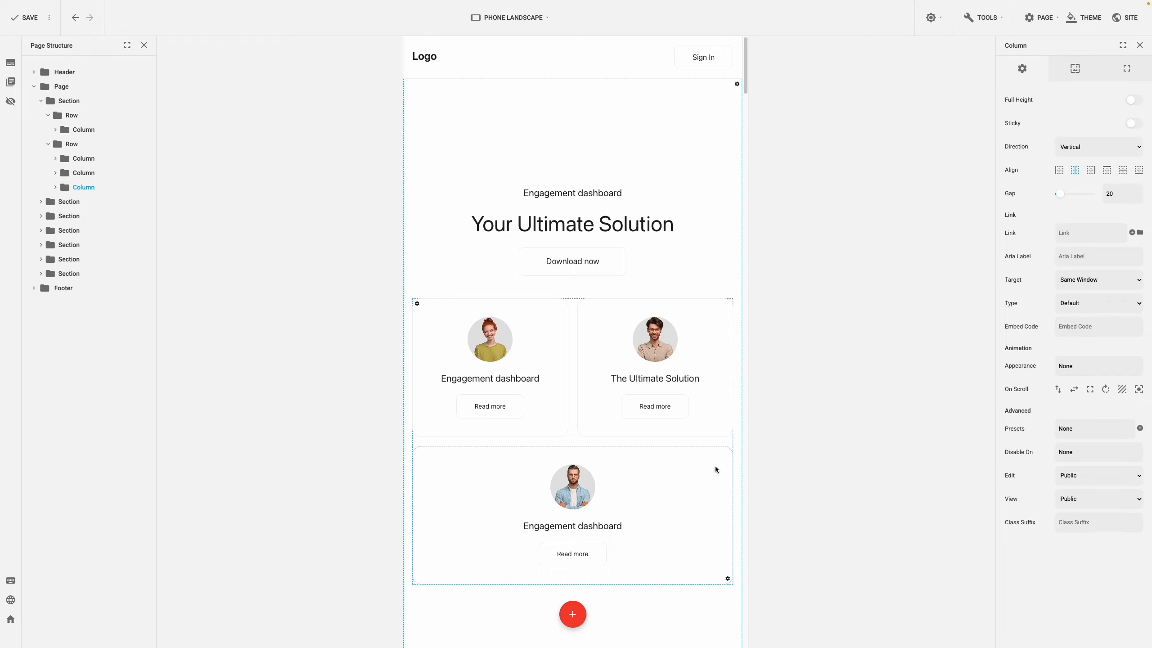
# Set the column order of the first card to 2 and of the "The Ultimate Solution" card to 3.
pyautogui.moveTo(714, 467); pyautogui.dragTo(563, 433)
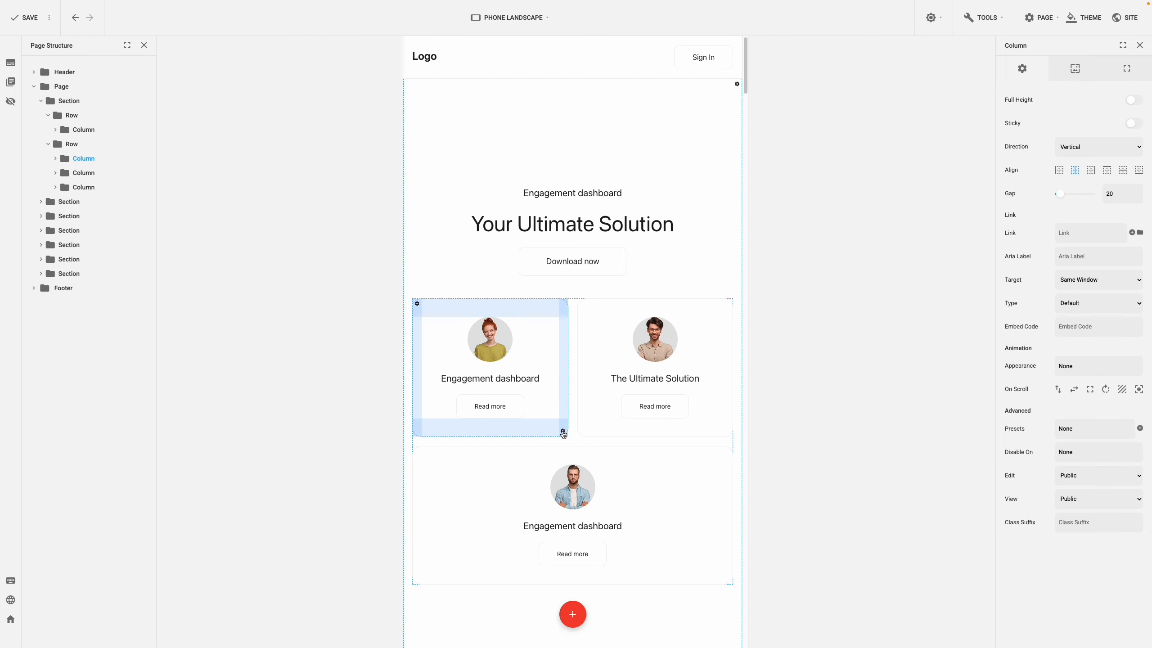
pyautogui.click(1121, 78)
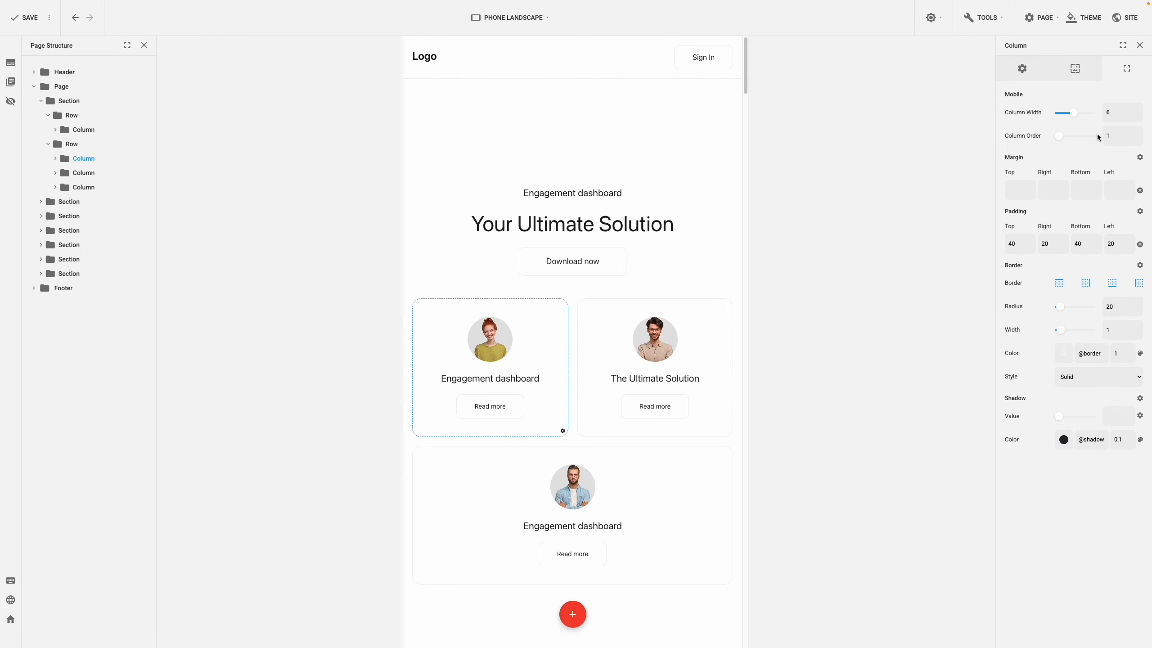
pyautogui.moveTo(1110, 137); pyautogui.dragTo(1097, 138)
pyautogui.write('2')
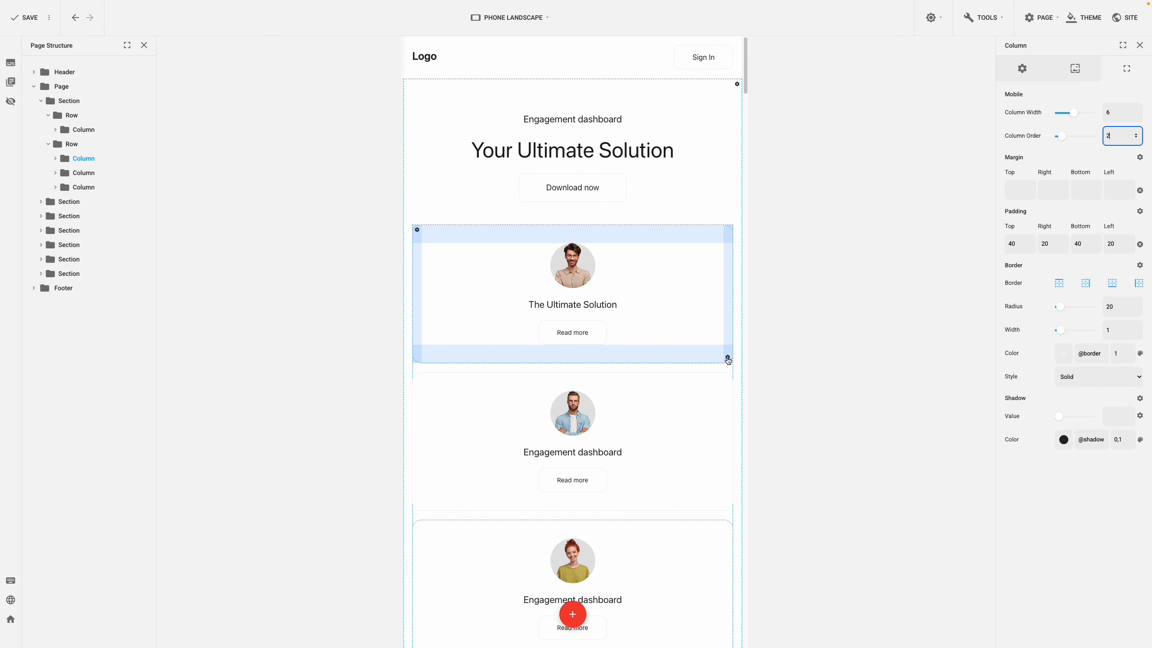
pyautogui.click(727, 358)
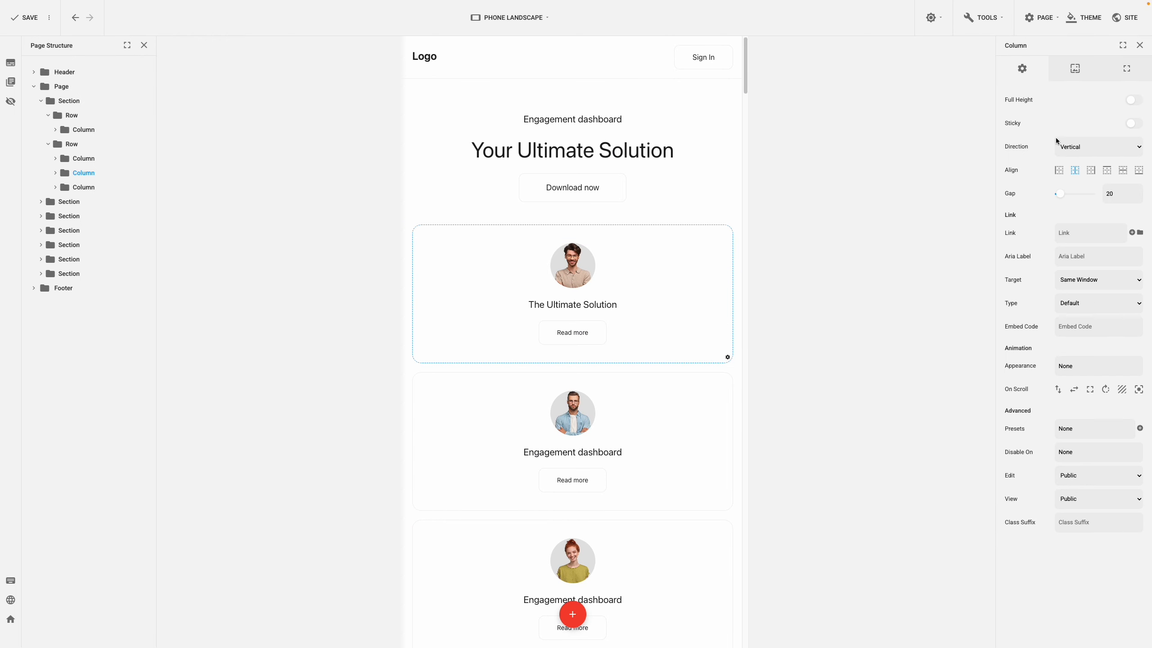
pyautogui.click(1127, 69)
pyautogui.click(1101, 137)
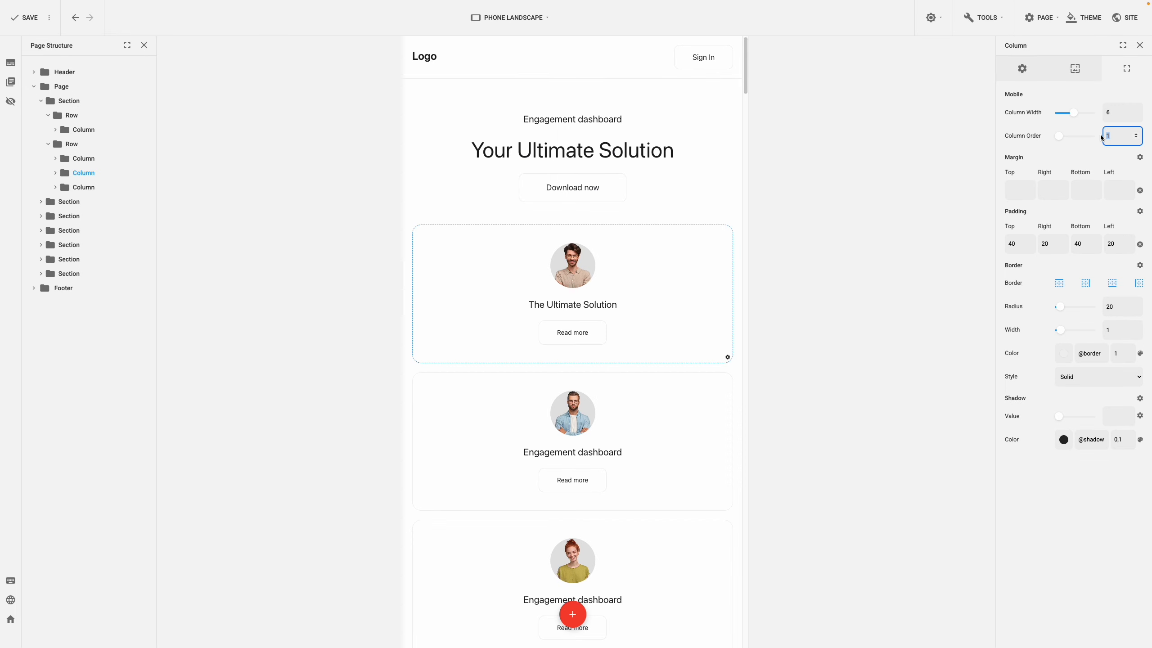
pyautogui.write('3')
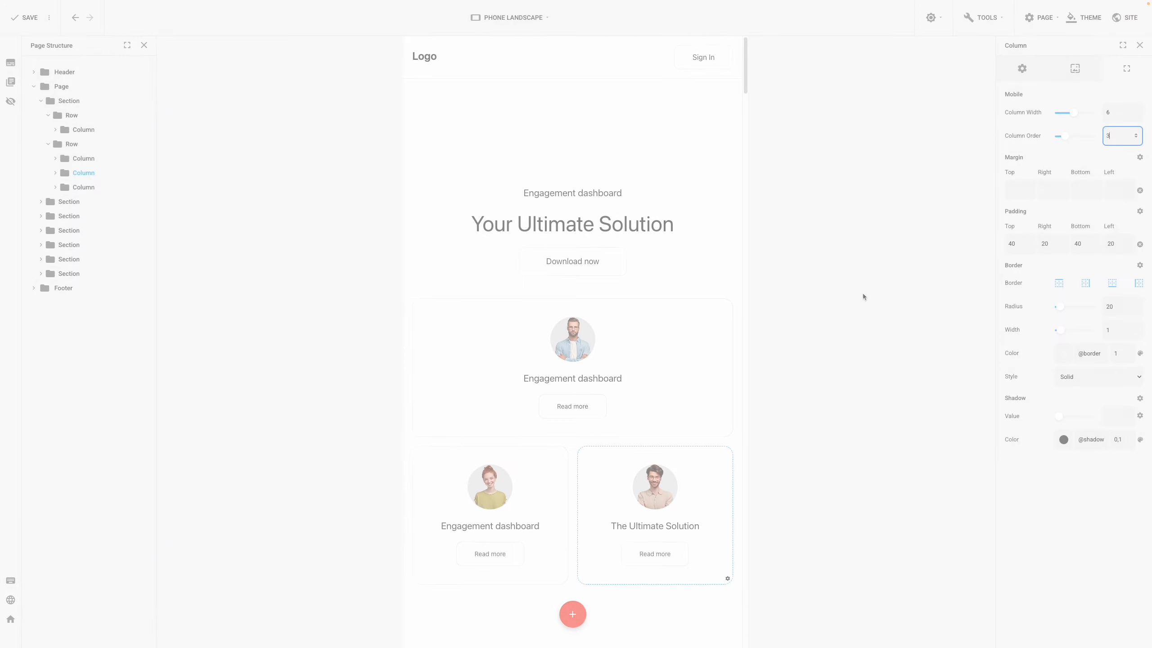
# Switch to the Phone Portrait view and check how the heading and the three cards are laid out.
pyautogui.click(546, 19)
pyautogui.click(521, 146)
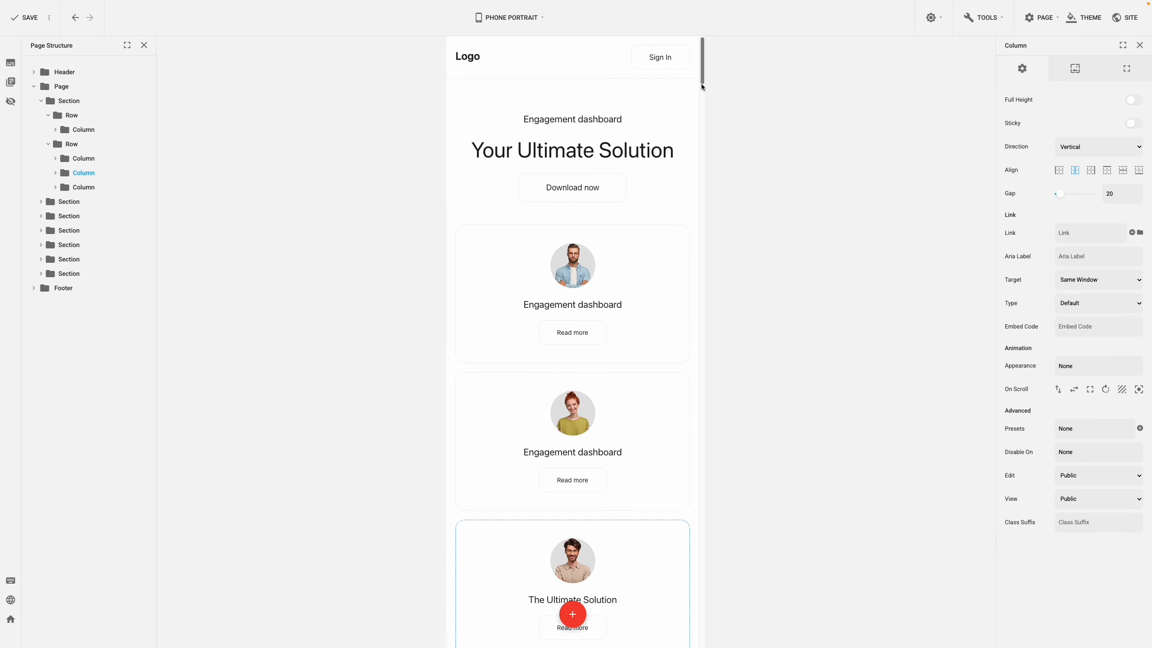
pyautogui.scroll(-1, 701, 82)
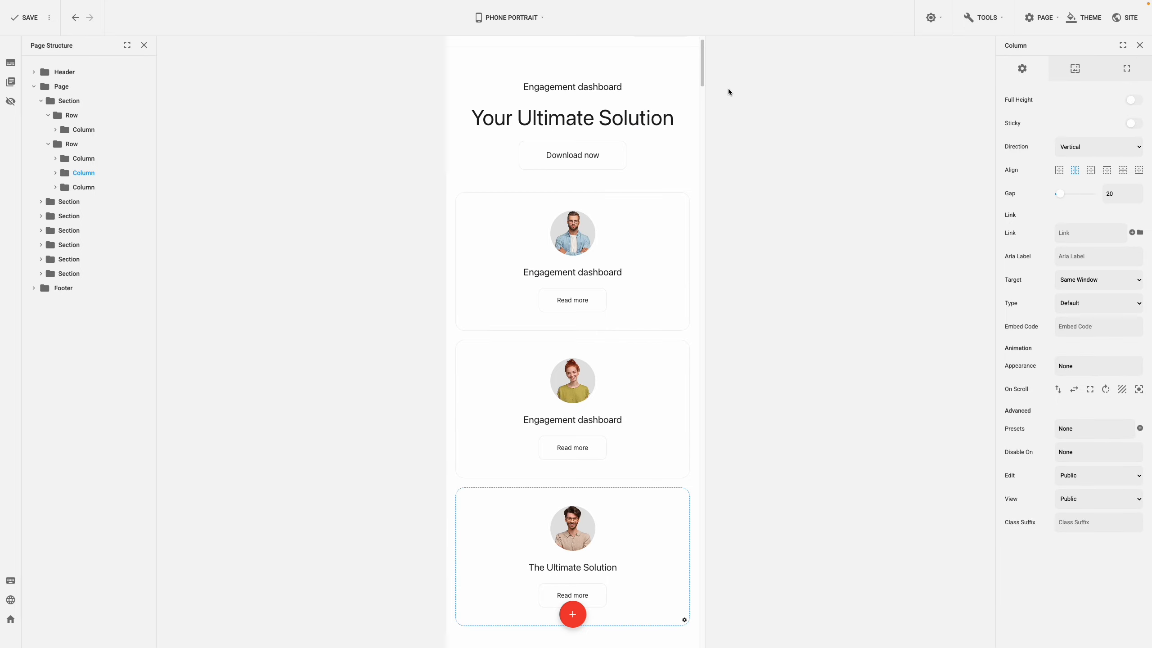
pyautogui.moveTo(702, 83); pyautogui.dragTo(703, 76)
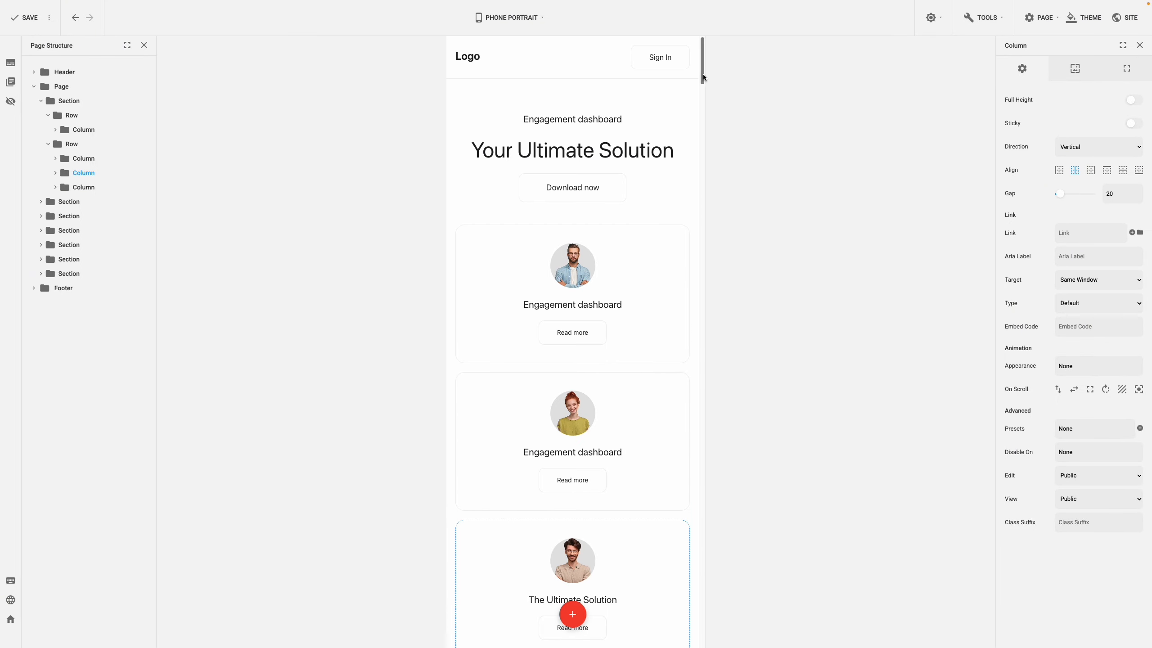